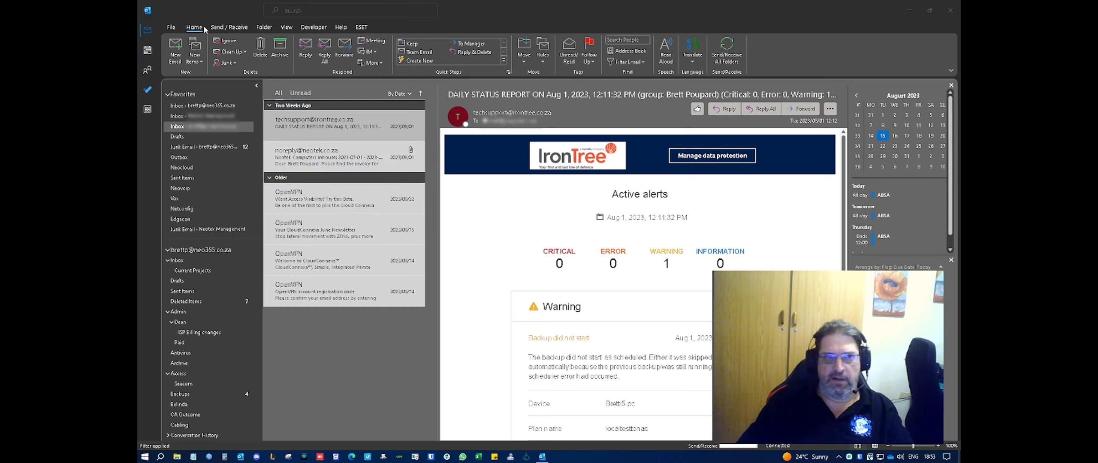
- Open the list of email accounts configured in the current mail profile through profile management
{"action": "left_click", "coordinate": [172, 28]}
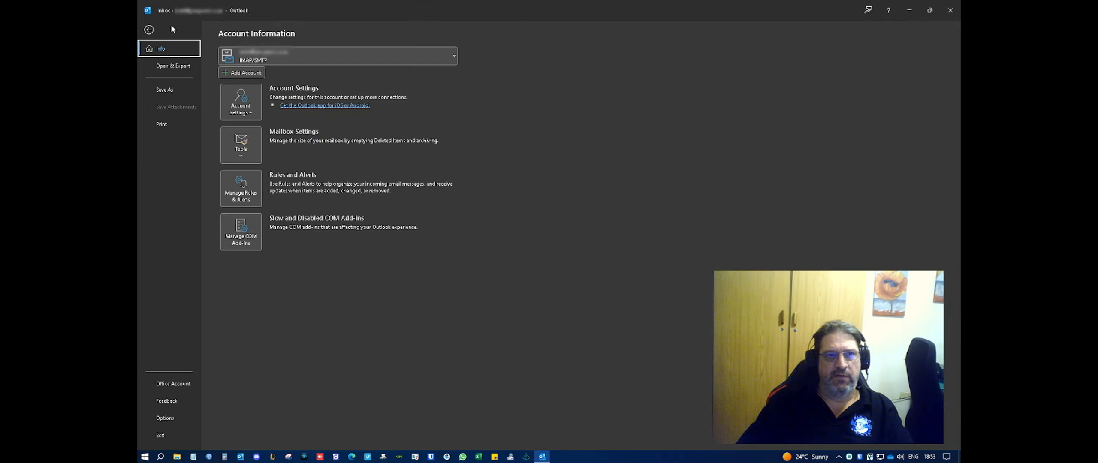
{"action": "left_click", "coordinate": [241, 99]}
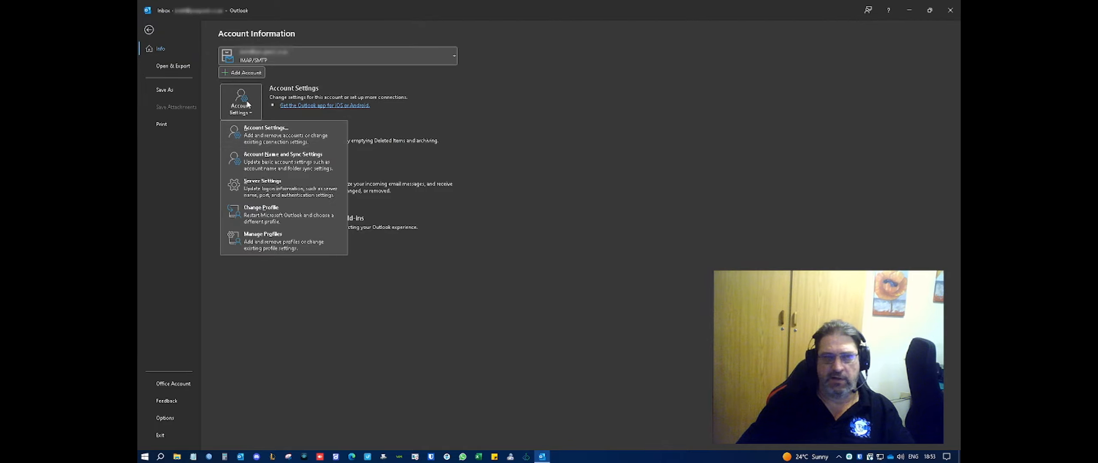
{"action": "left_click", "coordinate": [276, 247]}
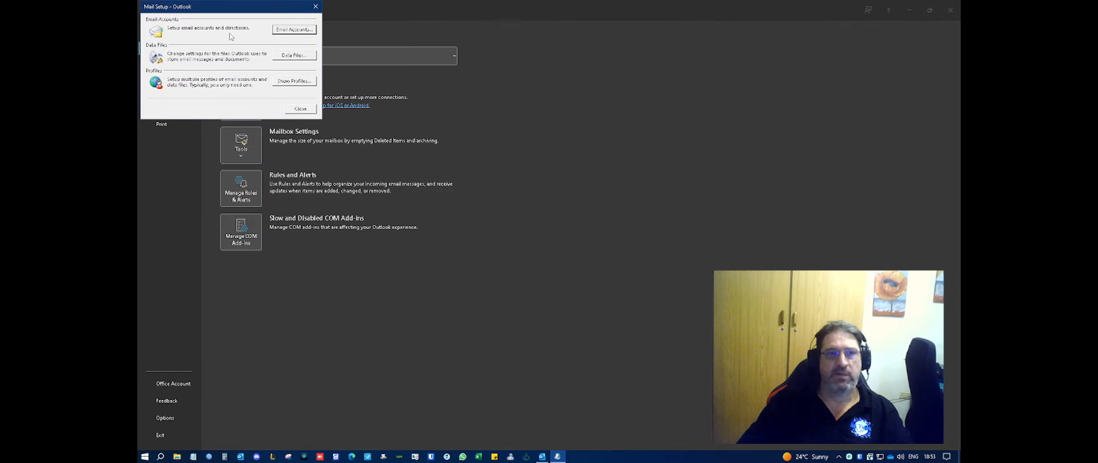
{"action": "left_click", "coordinate": [307, 29]}
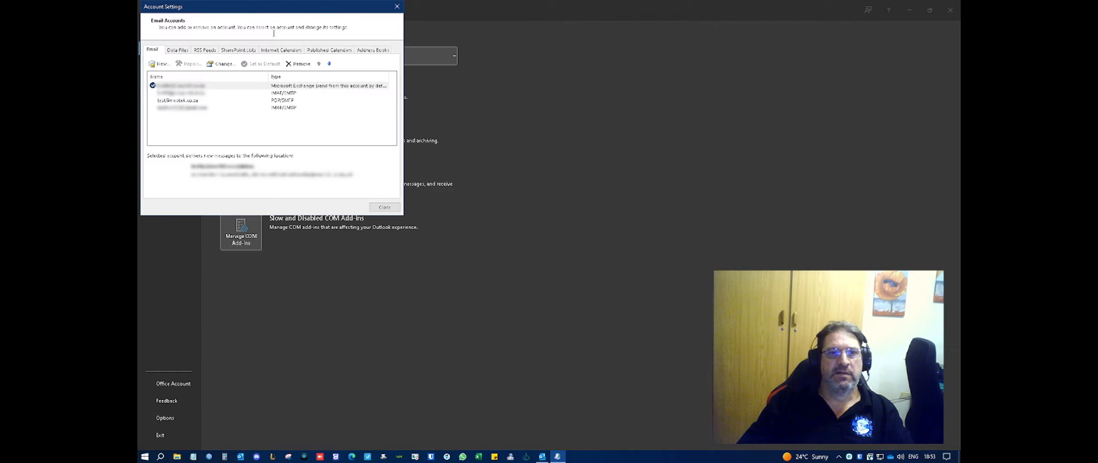
- Examine the account type and message delivery location of each Microsoft Exchange, IMAP/SMTP and POP/SMTP account
{"action": "left_click", "coordinate": [287, 86]}
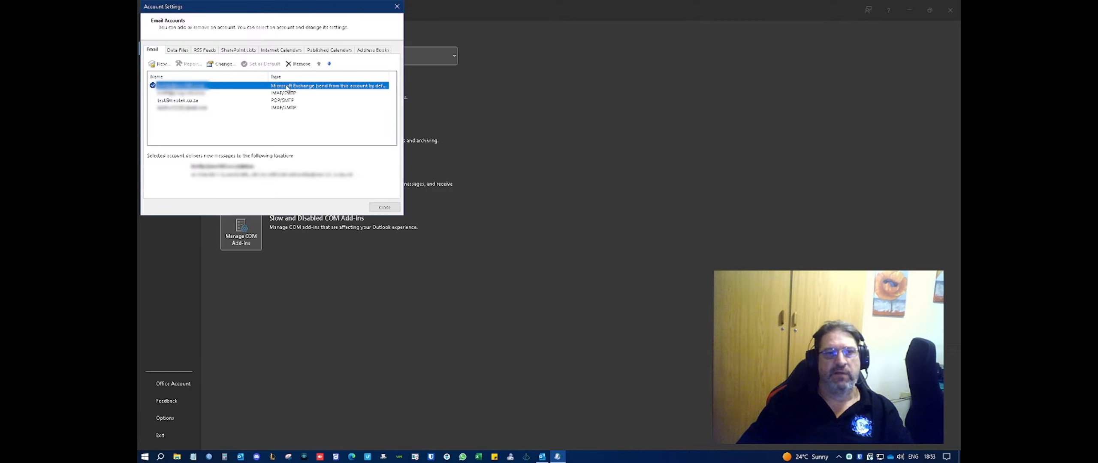
{"action": "left_click", "coordinate": [296, 91]}
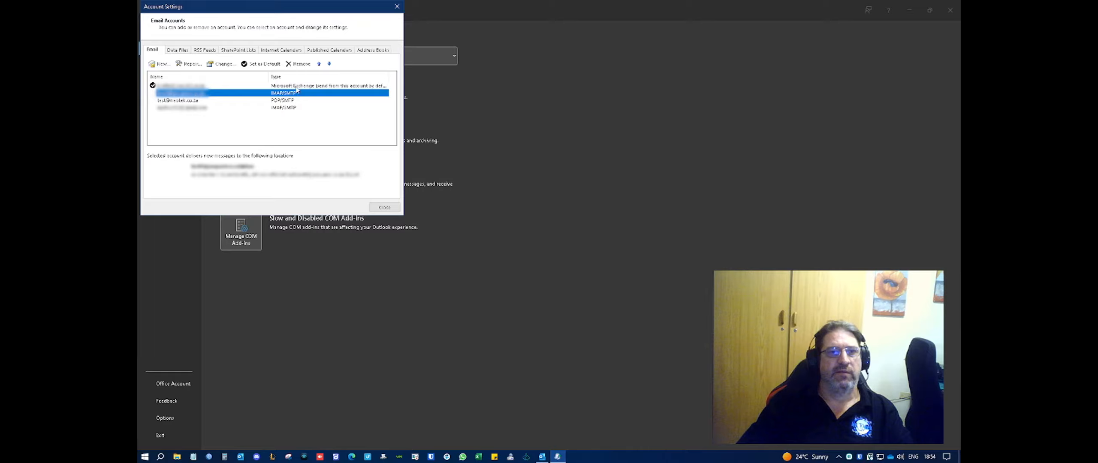
{"action": "left_click", "coordinate": [176, 100]}
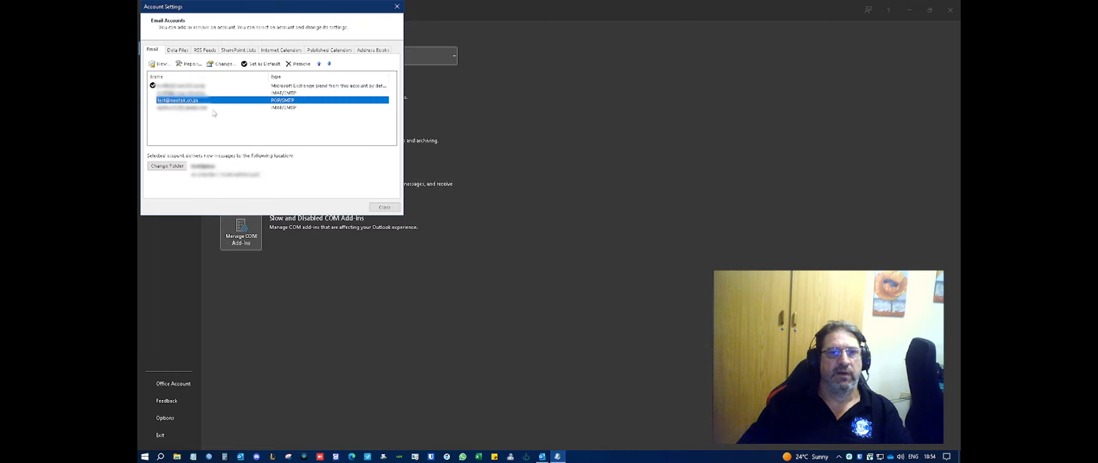
{"action": "left_click", "coordinate": [187, 109]}
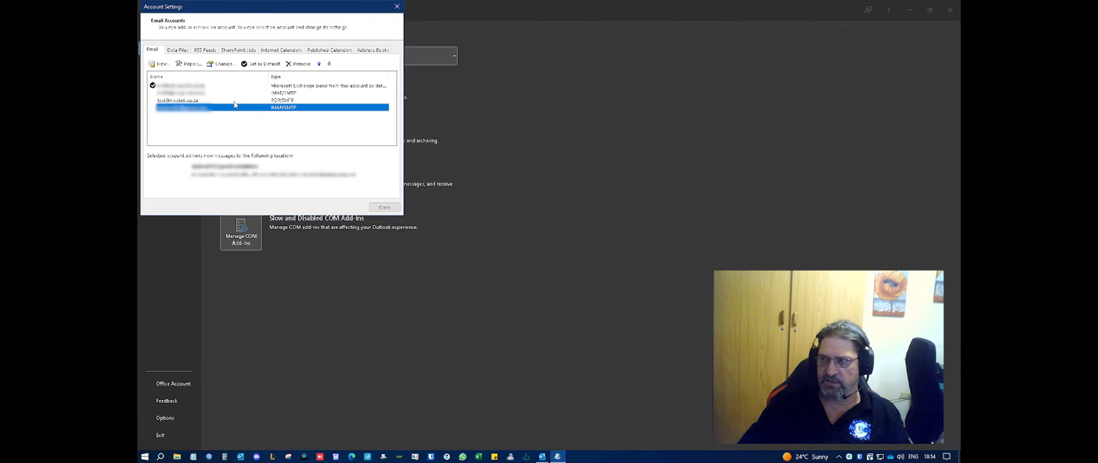
{"action": "left_click", "coordinate": [206, 87]}
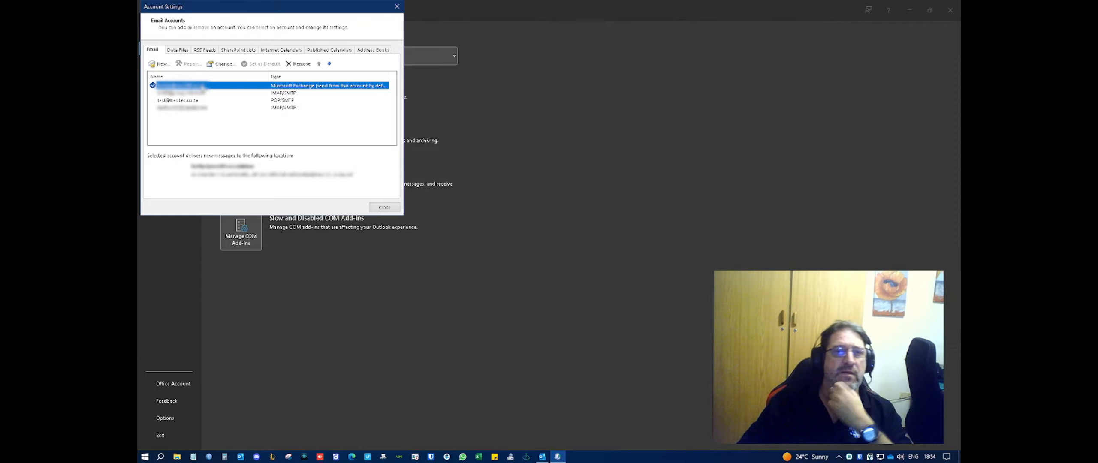
{"action": "left_click", "coordinate": [259, 94]}
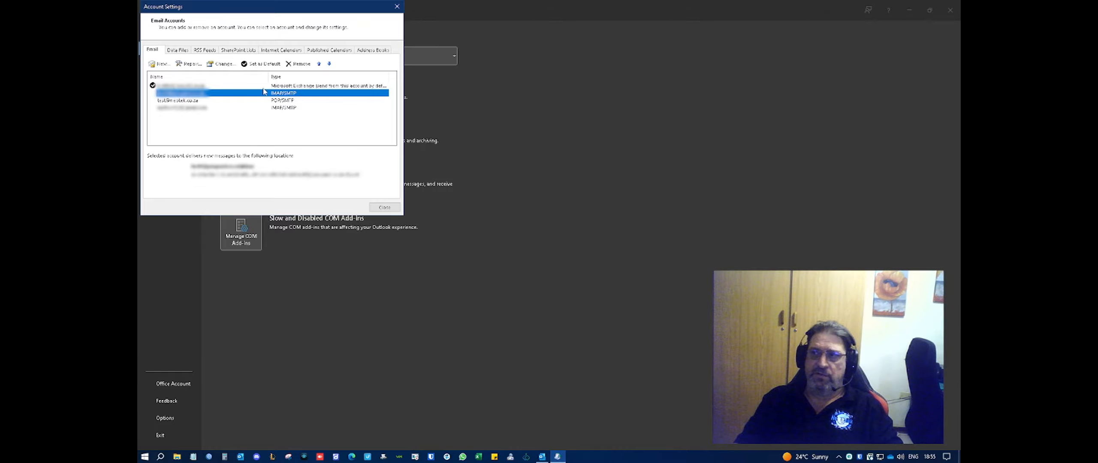
{"action": "left_click", "coordinate": [263, 87]}
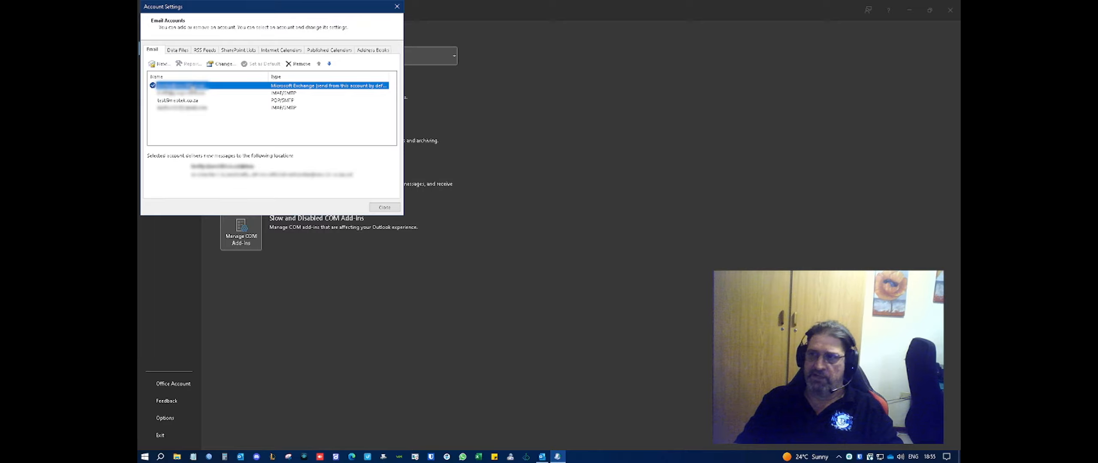
{"action": "left_click", "coordinate": [199, 94]}
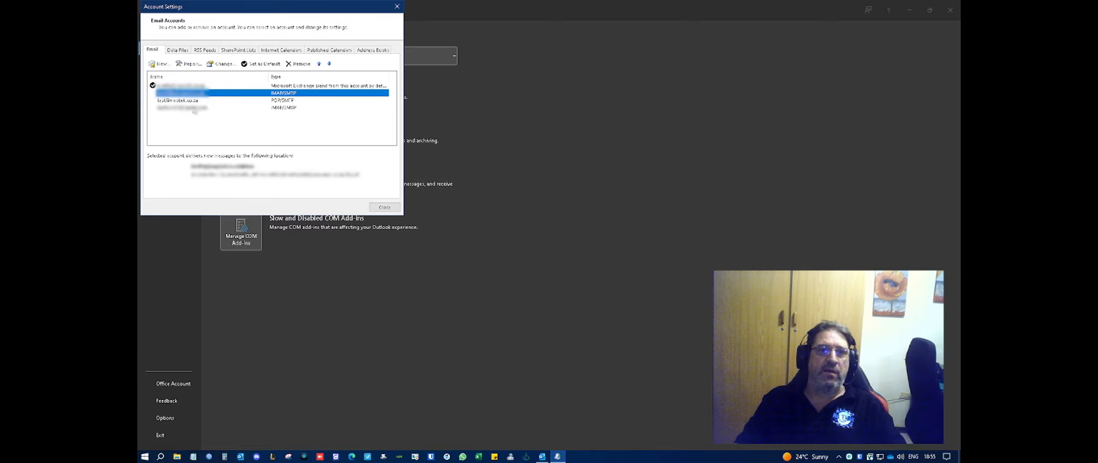
{"action": "left_click", "coordinate": [194, 108]}
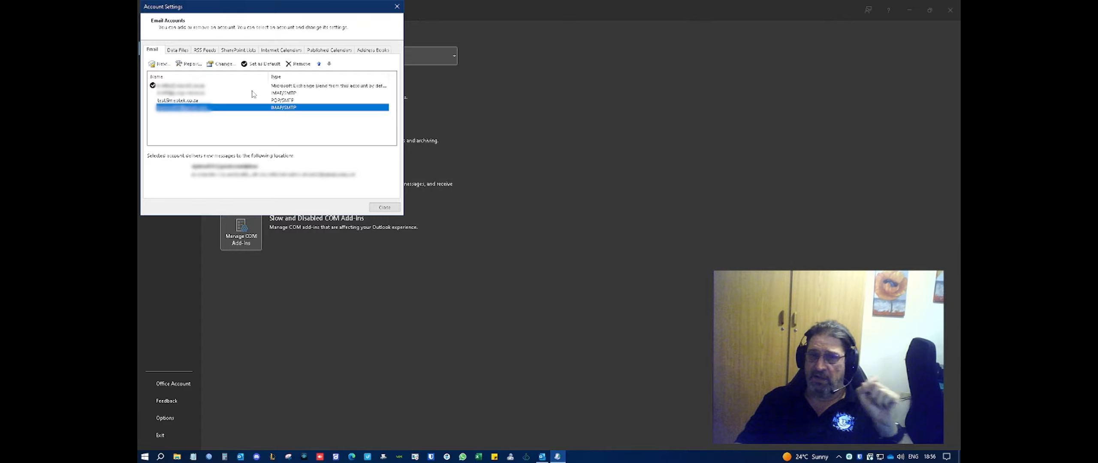
{"action": "left_click", "coordinate": [220, 88]}
{"action": "left_click", "coordinate": [208, 93]}
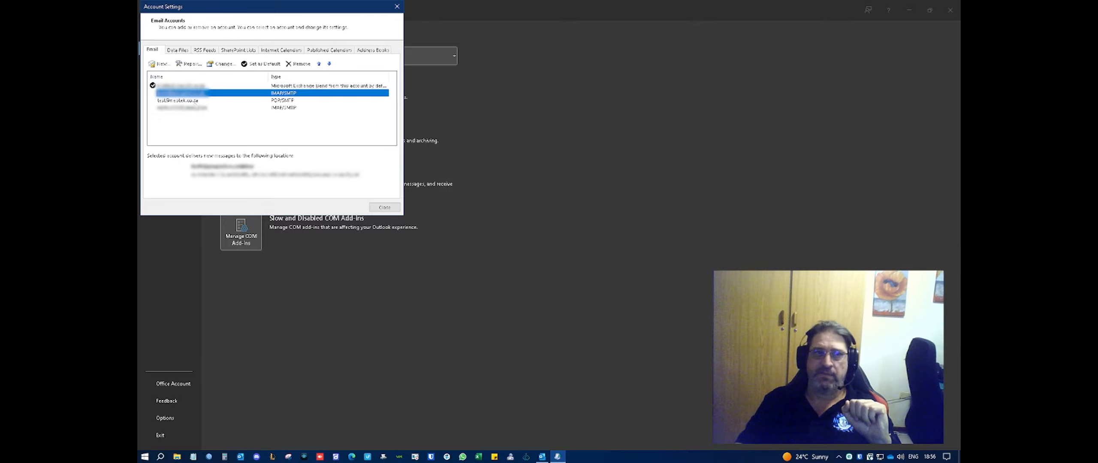
{"action": "left_click", "coordinate": [200, 102]}
{"action": "left_click", "coordinate": [196, 108]}
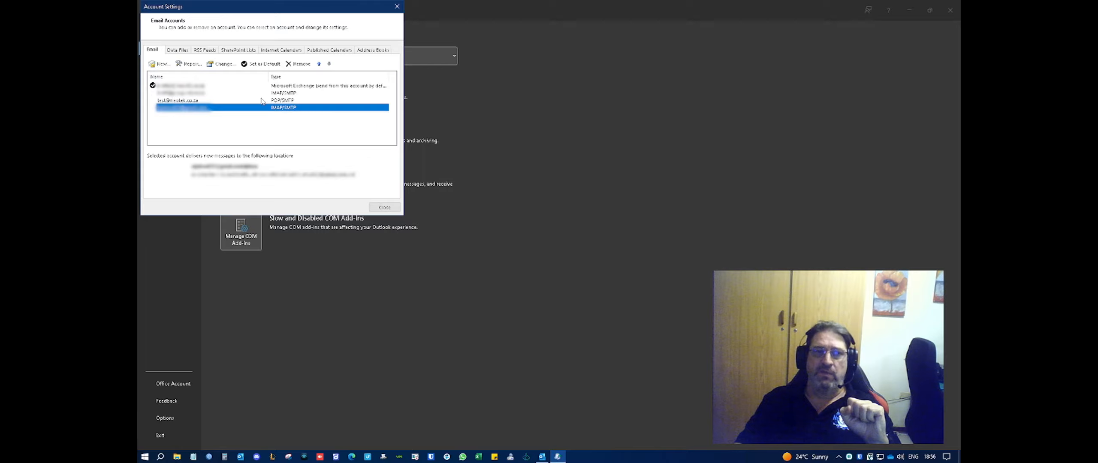
{"action": "left_click", "coordinate": [262, 102]}
{"action": "left_click", "coordinate": [251, 94]}
{"action": "left_click", "coordinate": [229, 107]}
{"action": "left_click", "coordinate": [227, 102]}
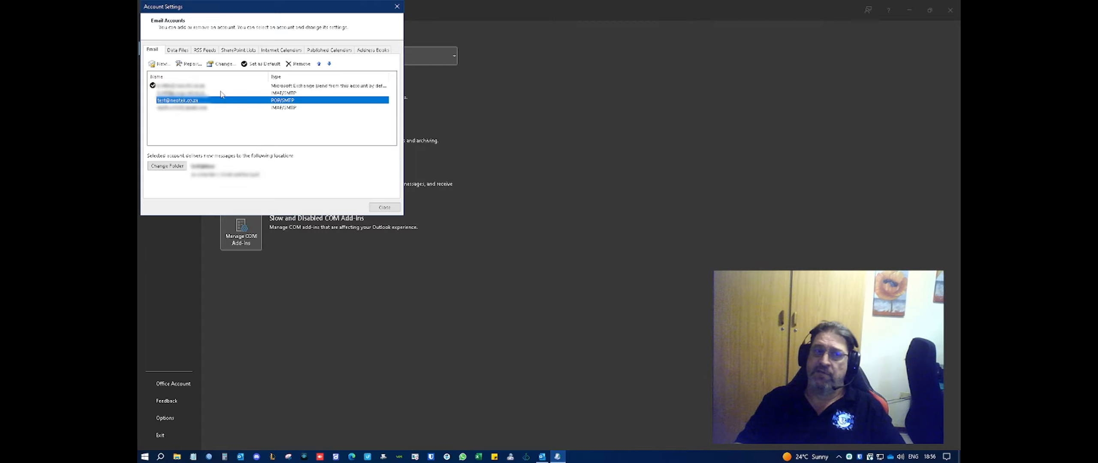
{"action": "left_click", "coordinate": [219, 87]}
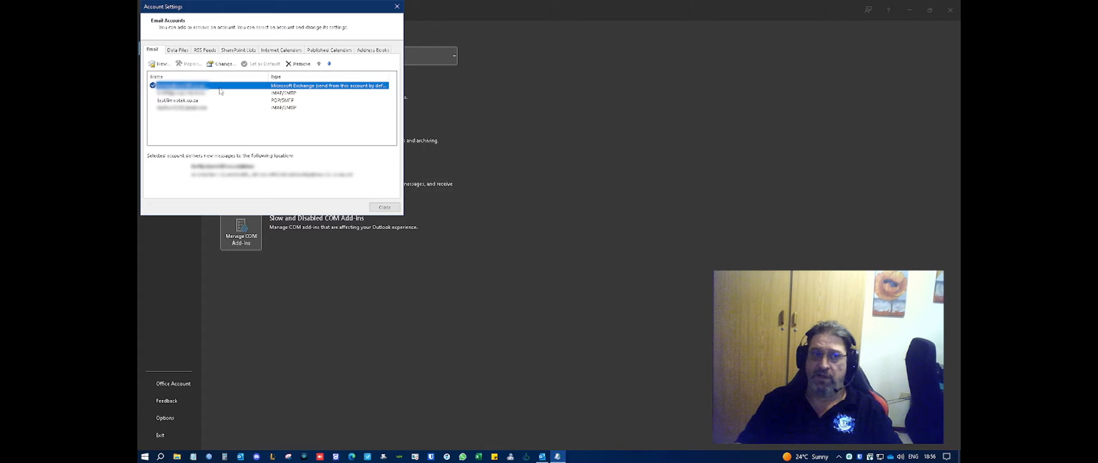
{"action": "left_click", "coordinate": [191, 101]}
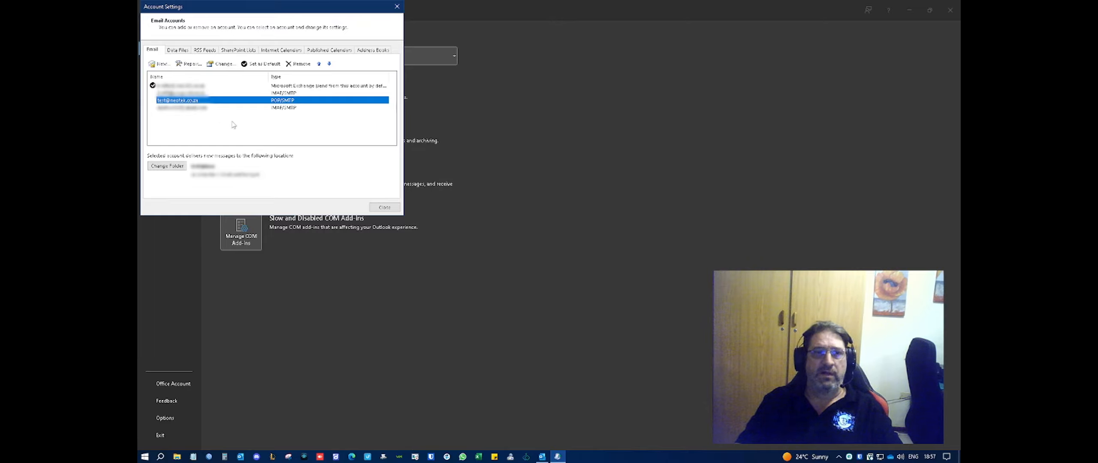
- Close the account settings and mail setup dialogs and return to the inbox
{"action": "left_click", "coordinate": [384, 209]}
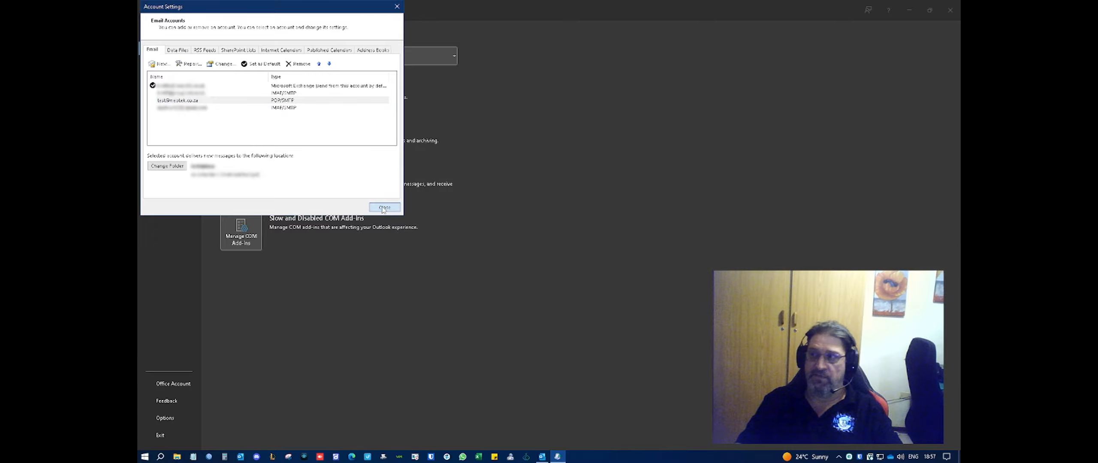
{"action": "left_click", "coordinate": [383, 208]}
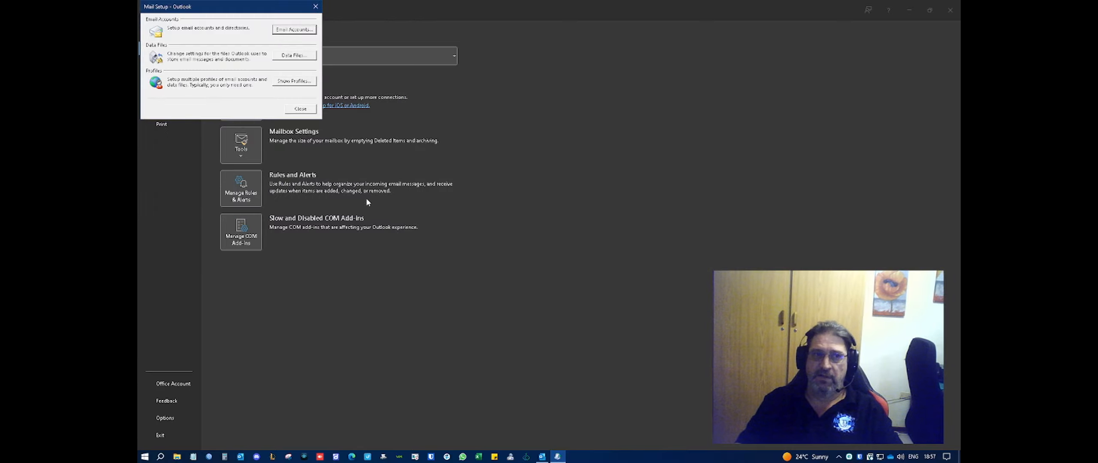
{"action": "left_click", "coordinate": [300, 109]}
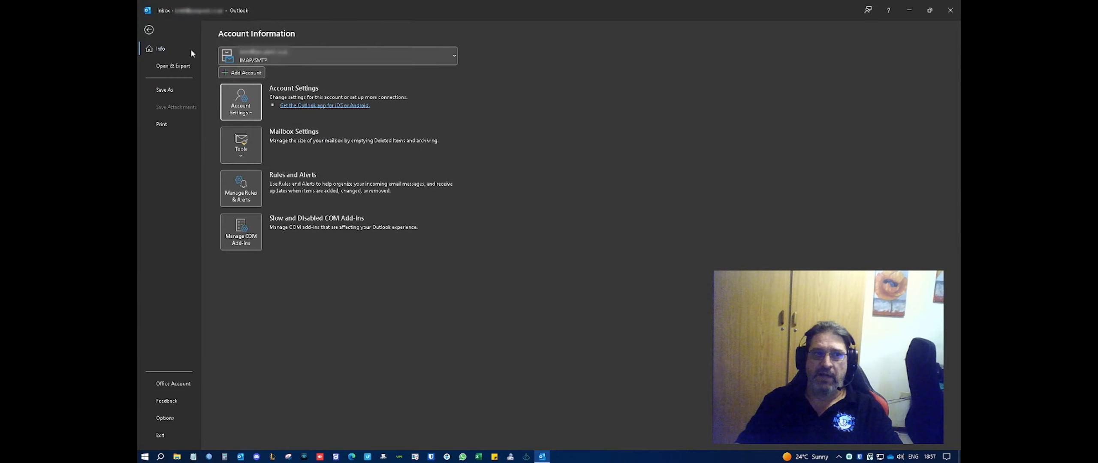
{"action": "left_click", "coordinate": [148, 30]}
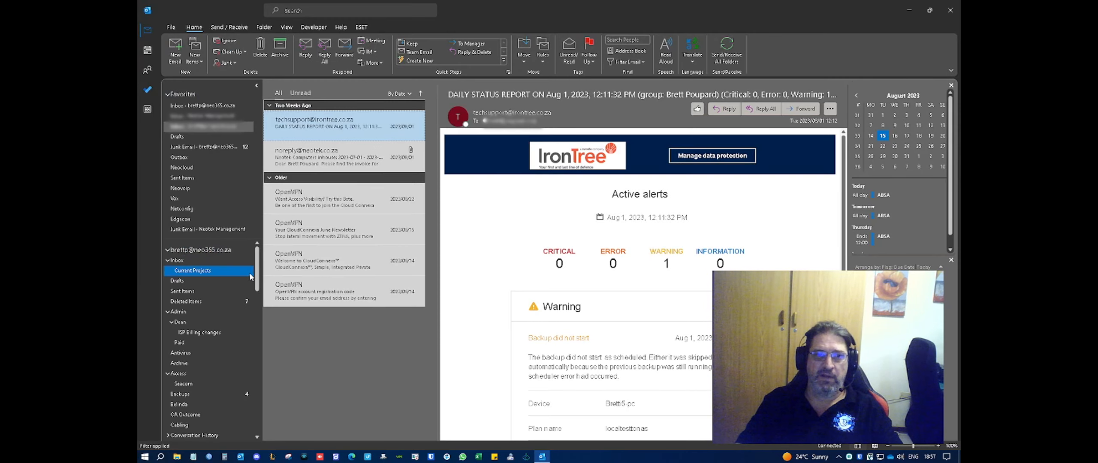
- Find the test account's mailbox in the folder list and view the commands available for it
{"action": "left_click_drag", "start_coordinate": [258, 279], "coordinate": [261, 261]}
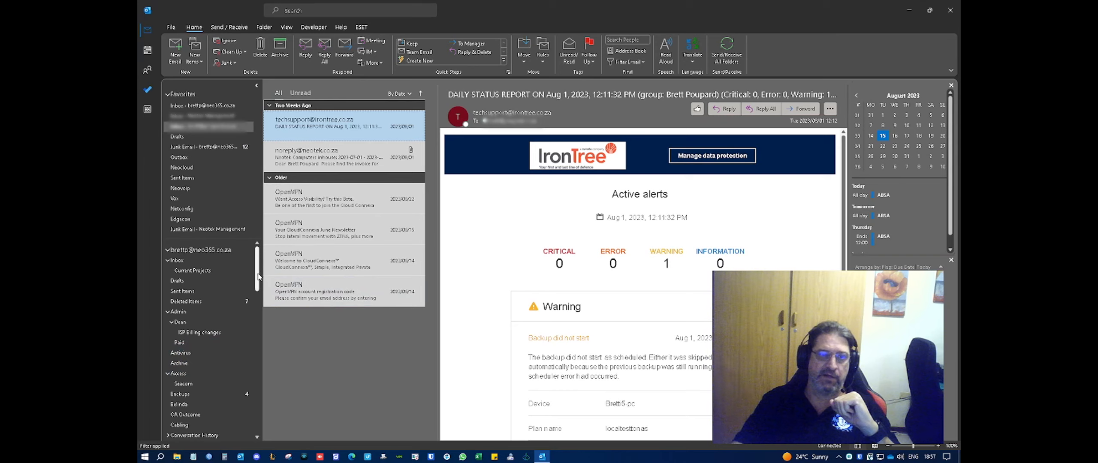
{"action": "scroll", "coordinate": [259, 382], "scroll_direction": "down", "scroll_amount": 10}
{"action": "left_click", "coordinate": [217, 407]}
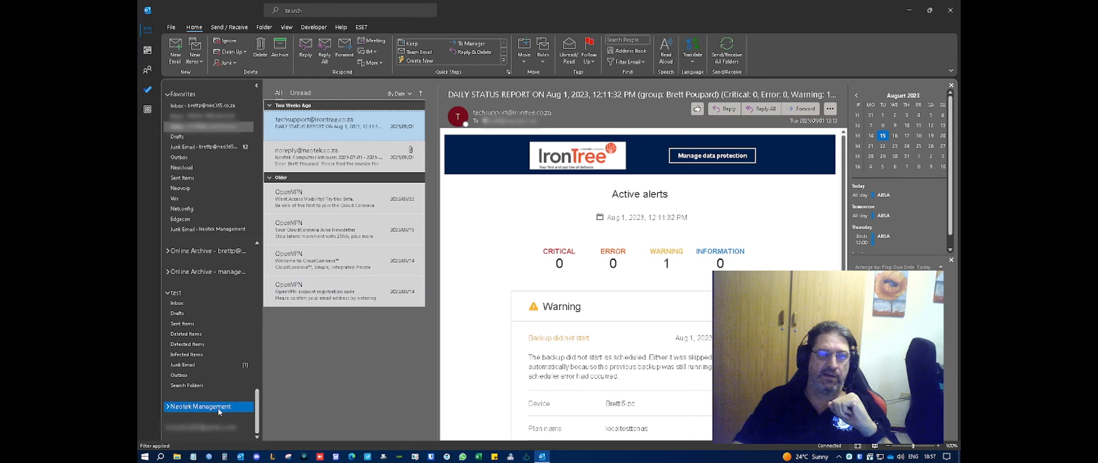
{"action": "right_click", "coordinate": [179, 296]}
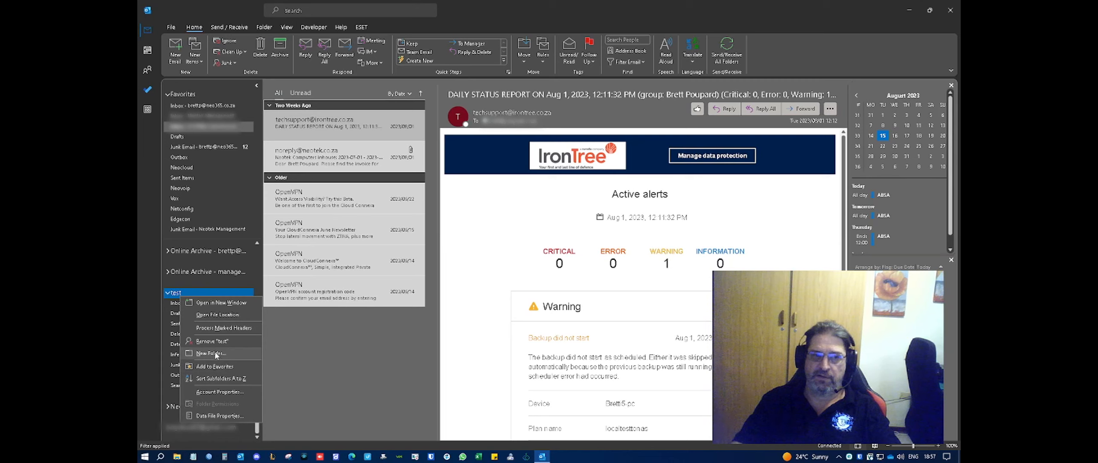
{"action": "left_click", "coordinate": [294, 342]}
- Expand the IMAP account's mailbox in the folder list and view the commands available for it
{"action": "scroll", "coordinate": [227, 303], "scroll_direction": "up", "scroll_amount": 3}
{"action": "scroll", "coordinate": [227, 303], "scroll_direction": "up", "scroll_amount": 1}
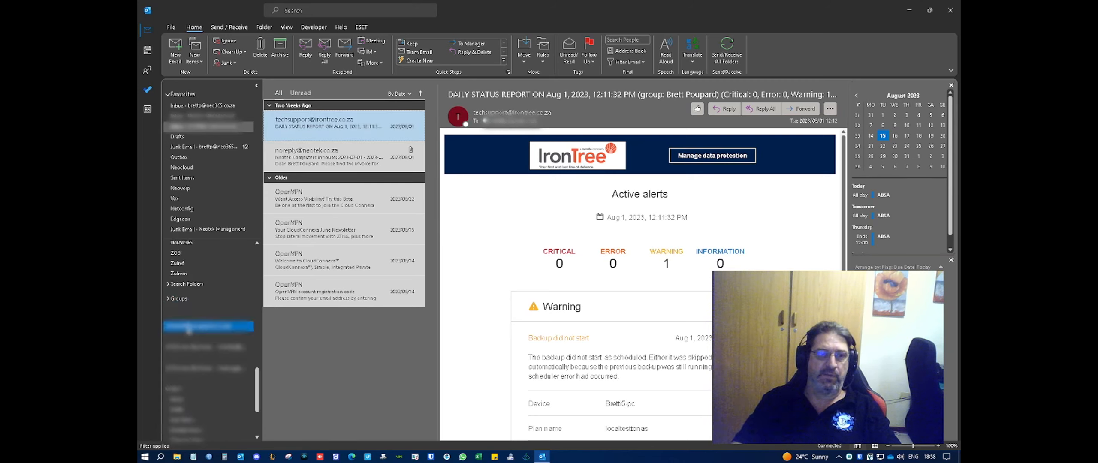
{"action": "left_click", "coordinate": [168, 327]}
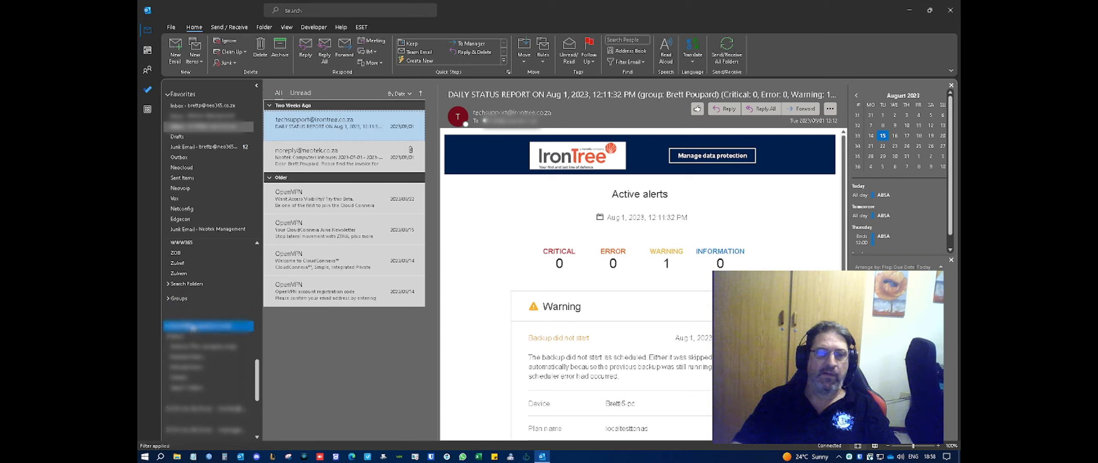
{"action": "right_click", "coordinate": [194, 326]}
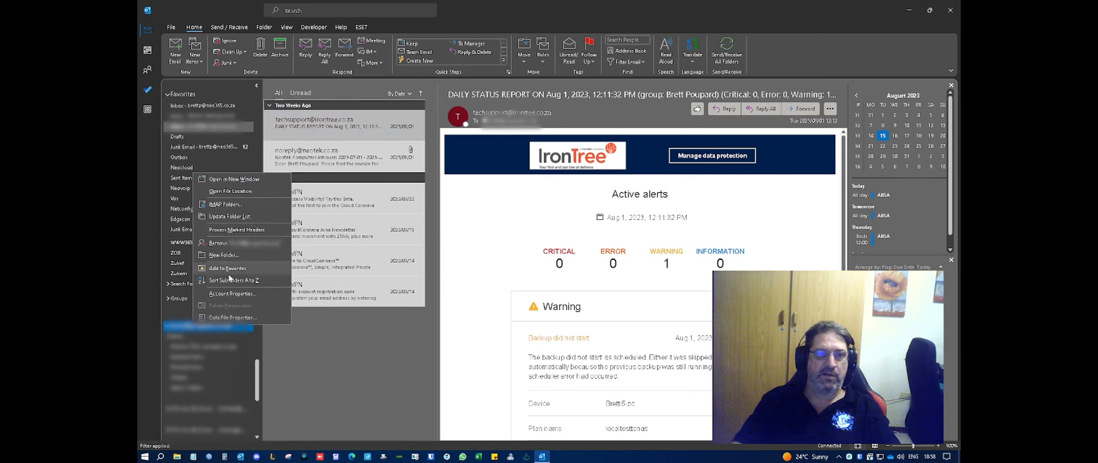
{"action": "left_click_drag", "start_coordinate": [258, 365], "coordinate": [260, 336]}
- Request profile management again and check the accounts offered on the account information page before returning to the folder list
{"action": "left_click", "coordinate": [172, 27]}
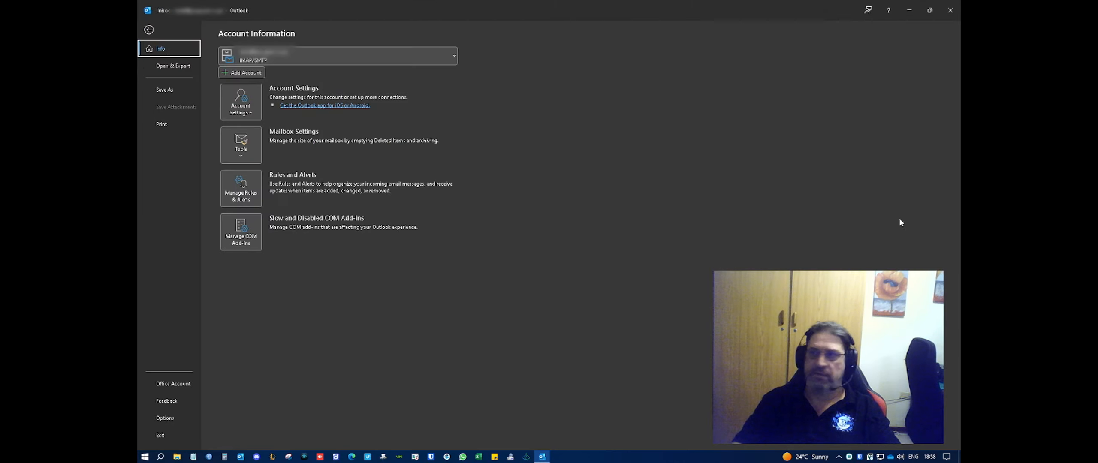
{"action": "left_click", "coordinate": [241, 101]}
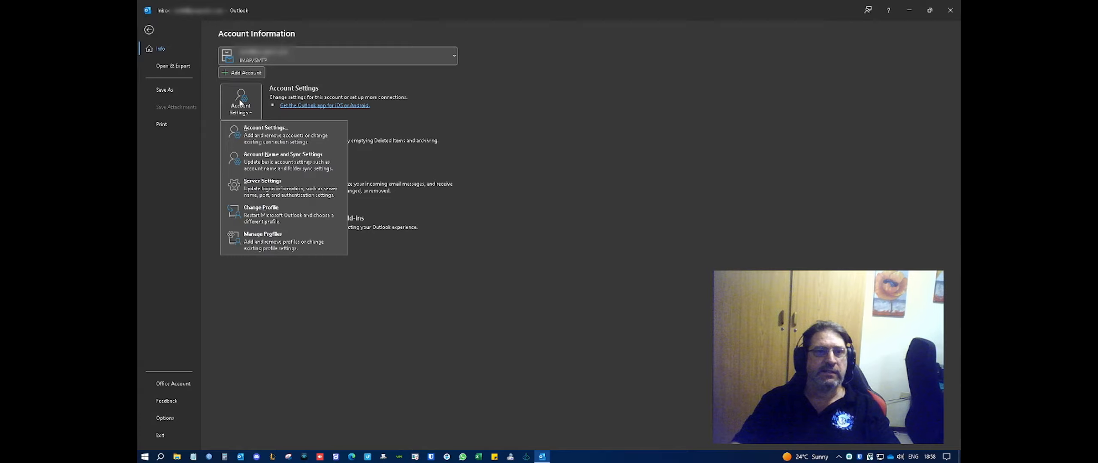
{"action": "left_click", "coordinate": [287, 251]}
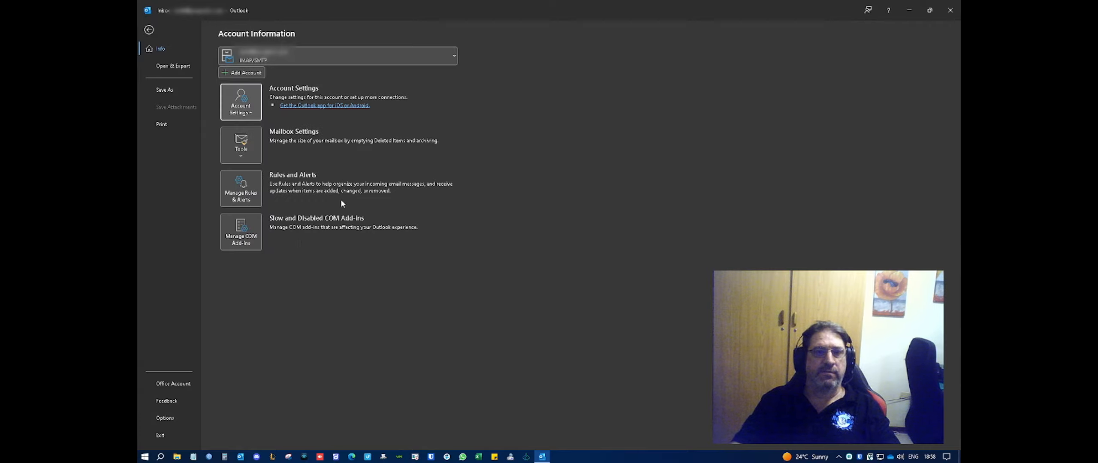
{"action": "left_click", "coordinate": [333, 60]}
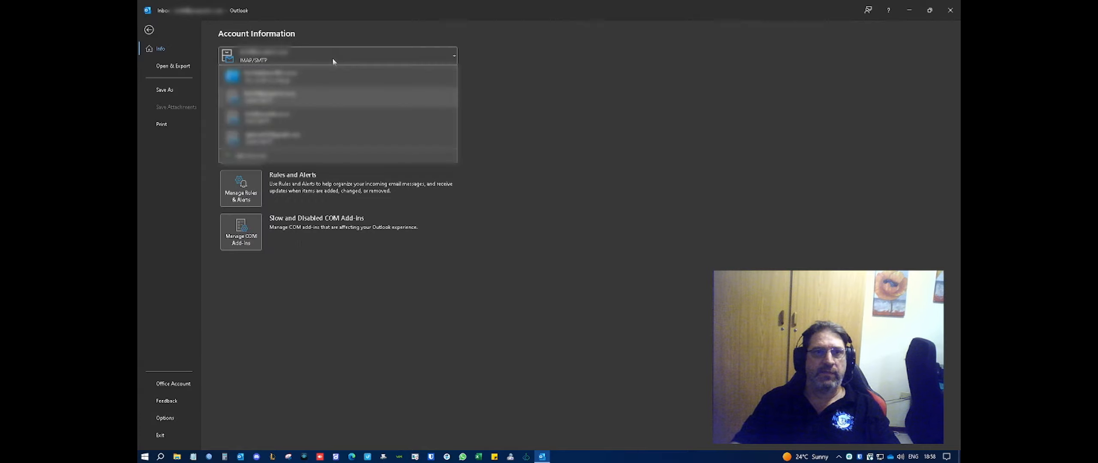
{"action": "left_click", "coordinate": [289, 126]}
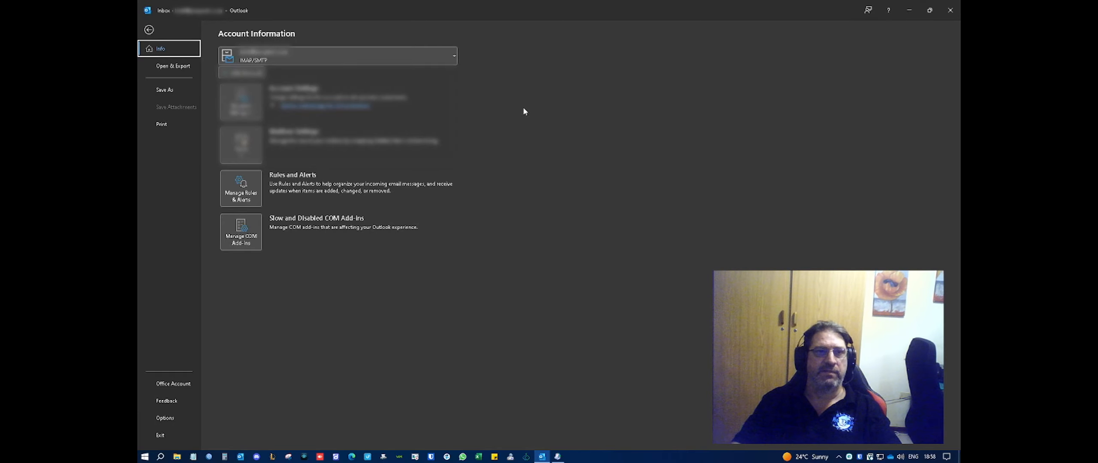
{"action": "left_click", "coordinate": [148, 29]}
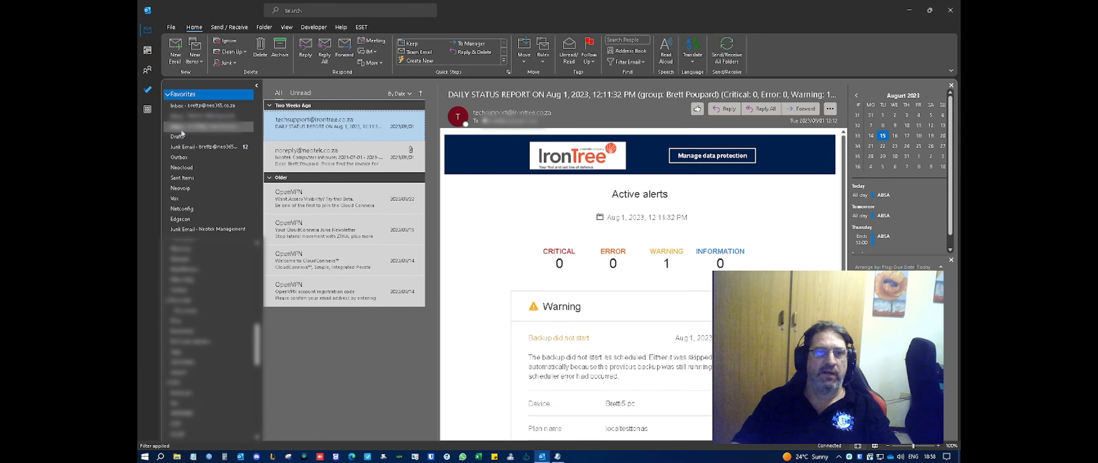
{"action": "scroll", "coordinate": [232, 305], "scroll_direction": "up", "scroll_amount": 10}
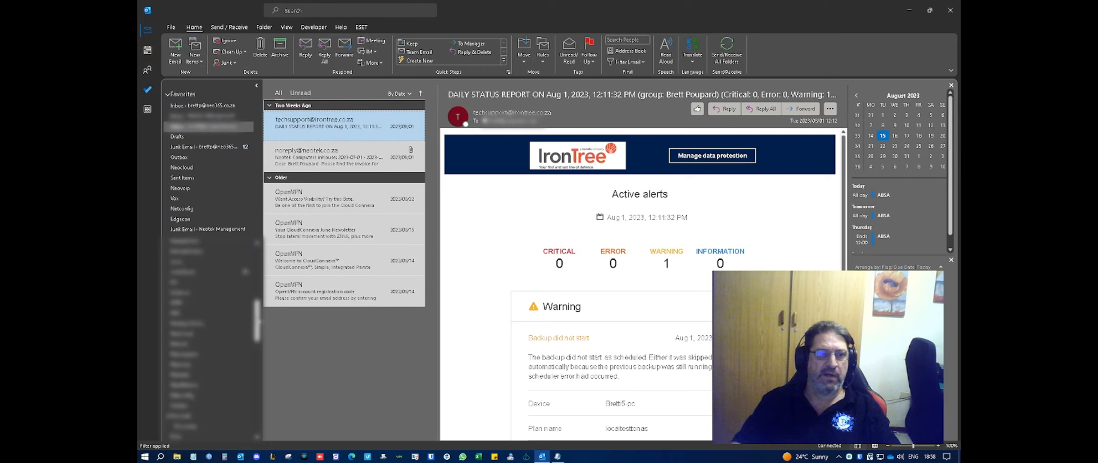
- Find the Exchange account's mailbox in the folder list and empty its Deleted Items folder
{"action": "left_click_drag", "start_coordinate": [258, 300], "coordinate": [261, 256]}
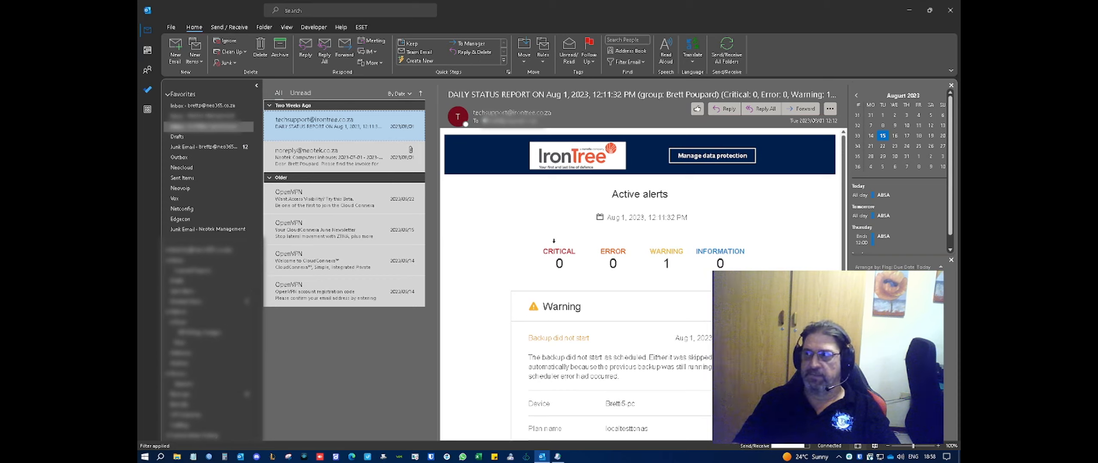
{"action": "left_click", "coordinate": [191, 260]}
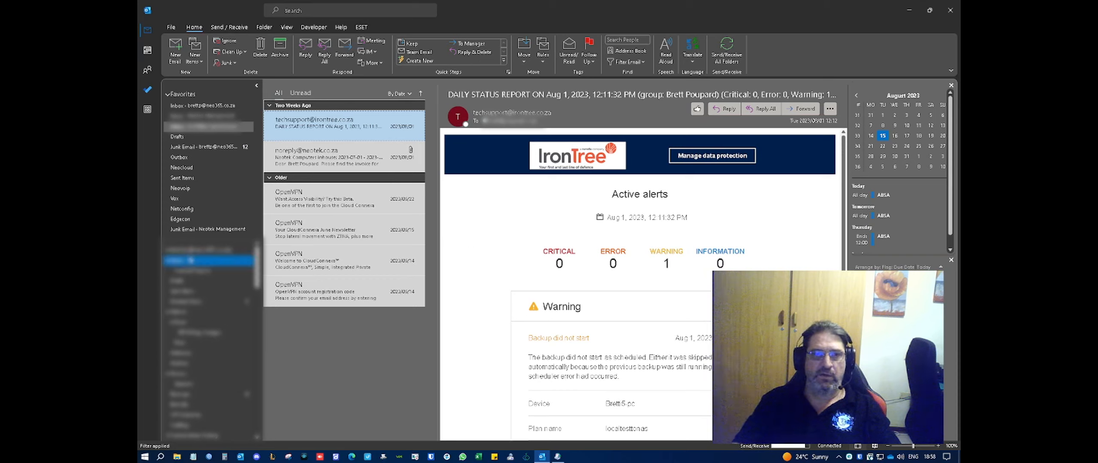
{"action": "left_click", "coordinate": [217, 251]}
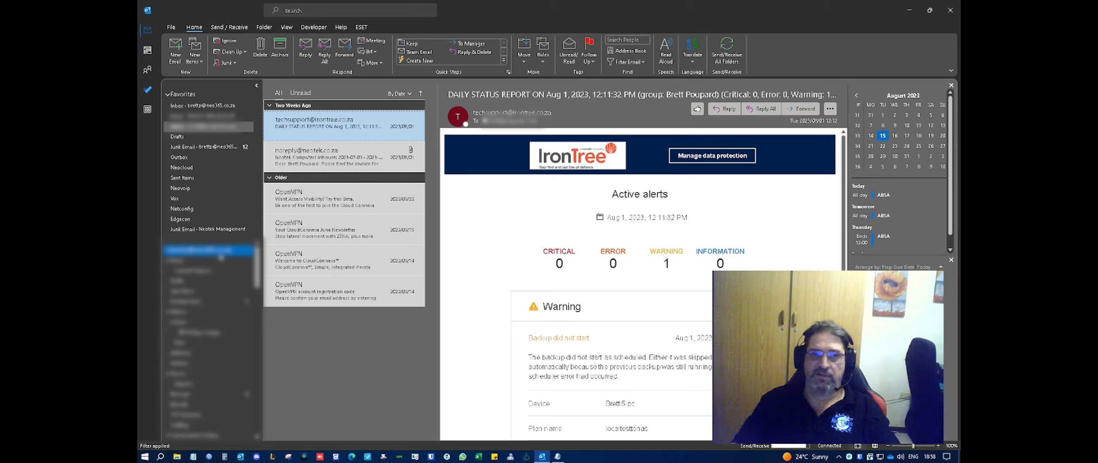
{"action": "left_click", "coordinate": [187, 147]}
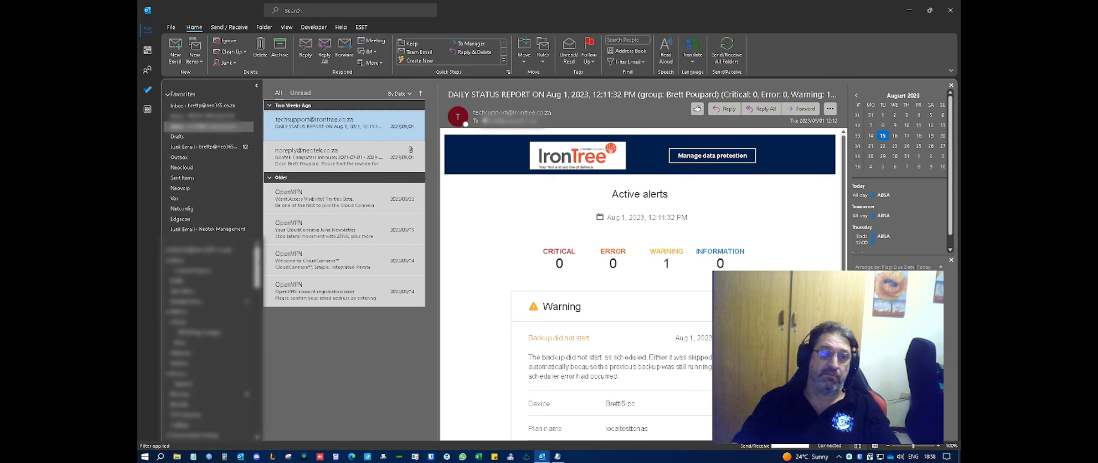
{"action": "left_click", "coordinate": [241, 222]}
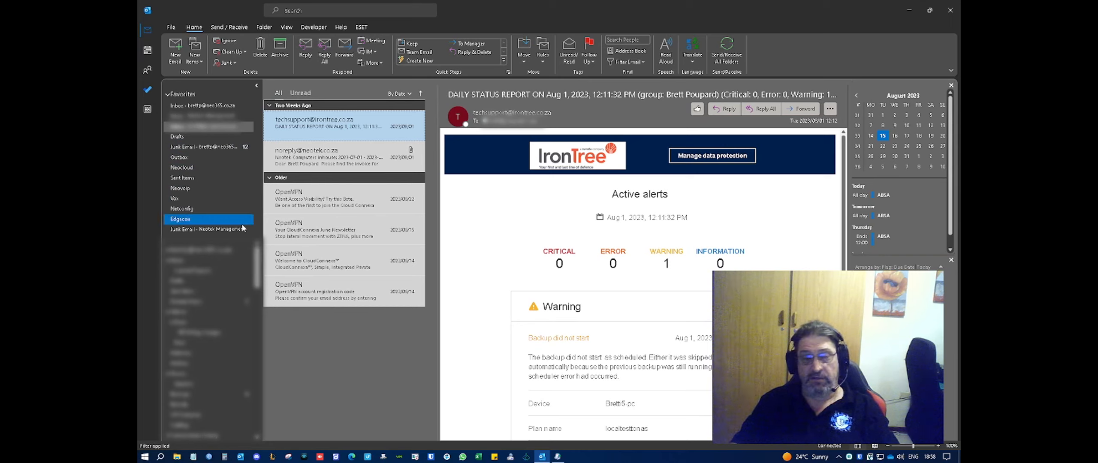
{"action": "scroll", "coordinate": [258, 271], "scroll_direction": "down", "scroll_amount": 1}
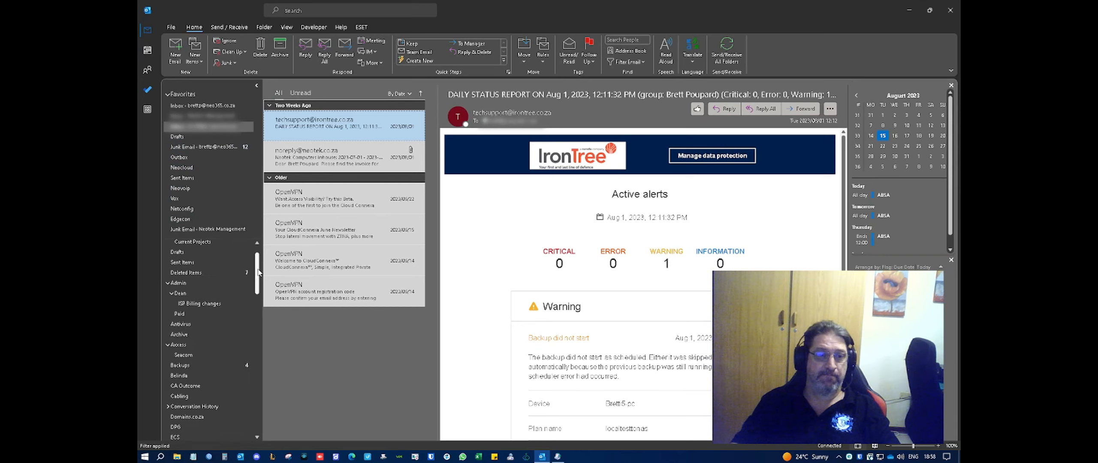
{"action": "left_click", "coordinate": [226, 274]}
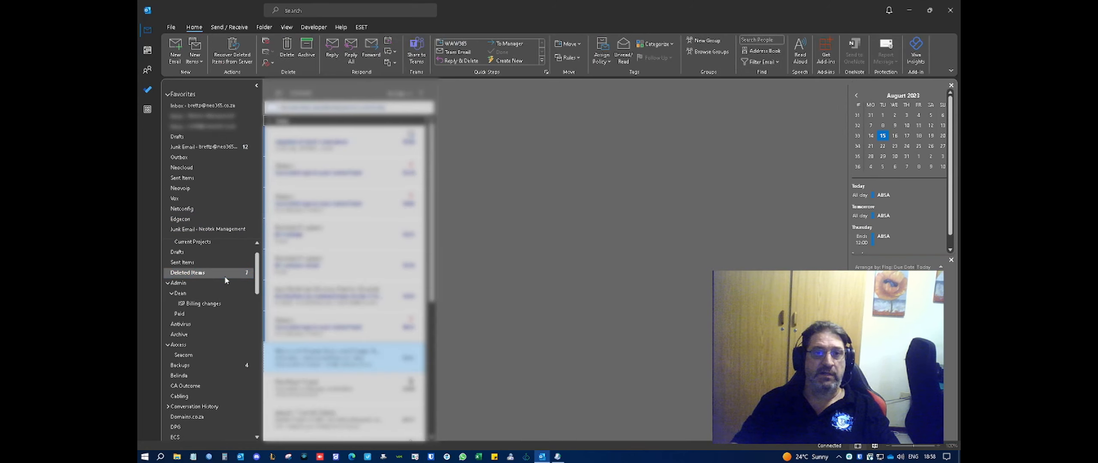
{"action": "right_click", "coordinate": [226, 276]}
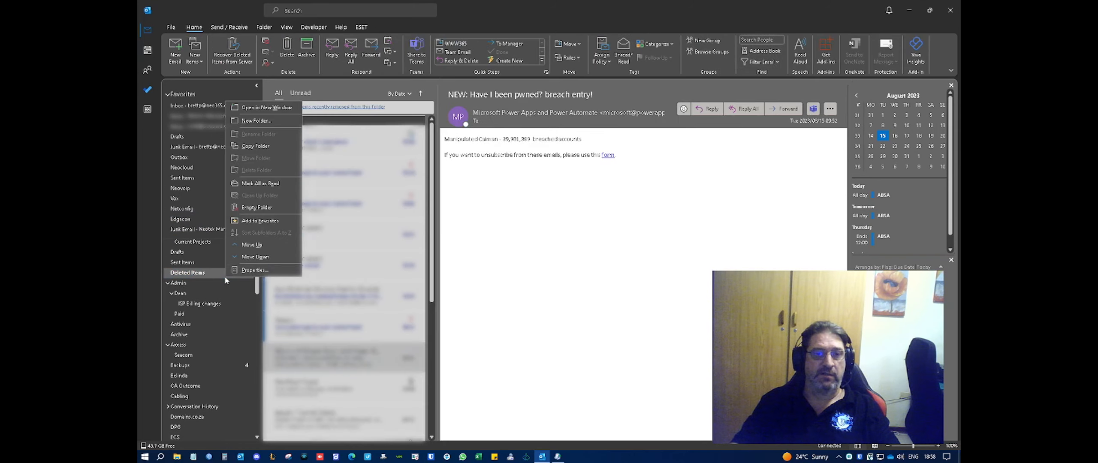
{"action": "left_click", "coordinate": [267, 208]}
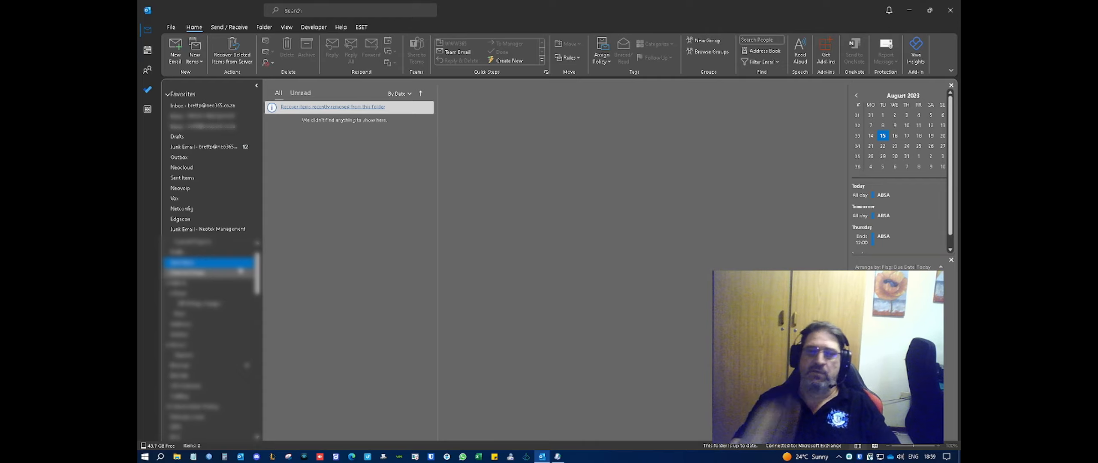
- Find the IMAP account's mailbox in the folder list and open its data file properties
{"action": "scroll", "coordinate": [258, 298], "scroll_direction": "down", "scroll_amount": 3}
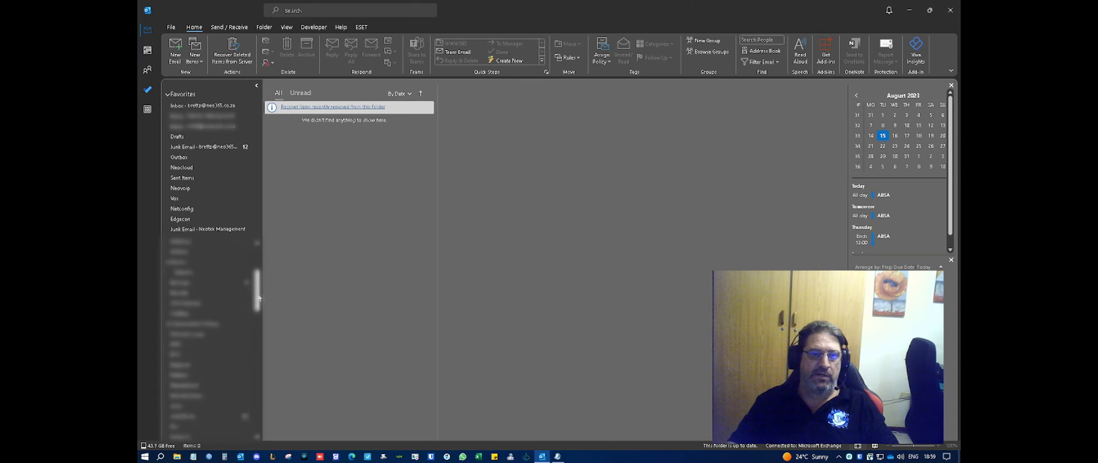
{"action": "scroll", "coordinate": [184, 319], "scroll_direction": "down", "scroll_amount": 5}
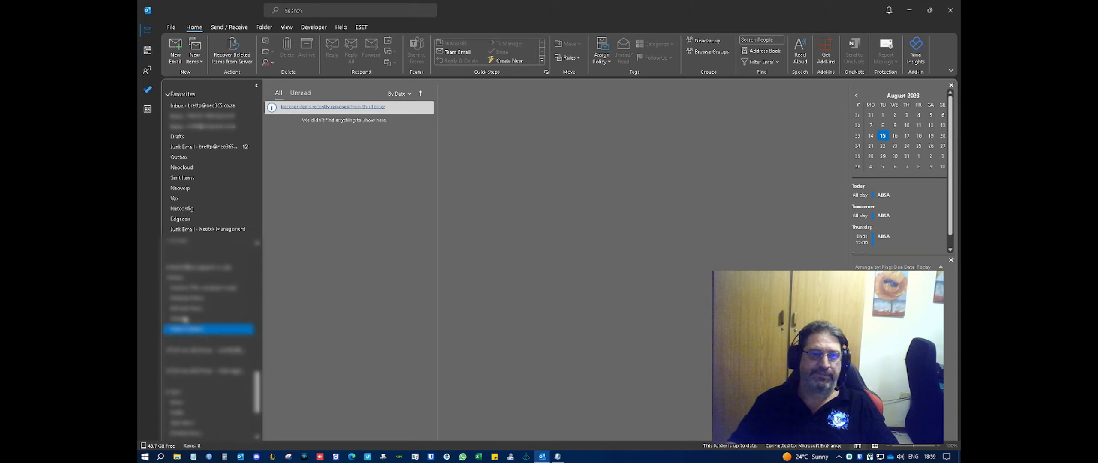
{"action": "scroll", "coordinate": [184, 318], "scroll_direction": "down", "scroll_amount": 3}
{"action": "right_click", "coordinate": [191, 270]}
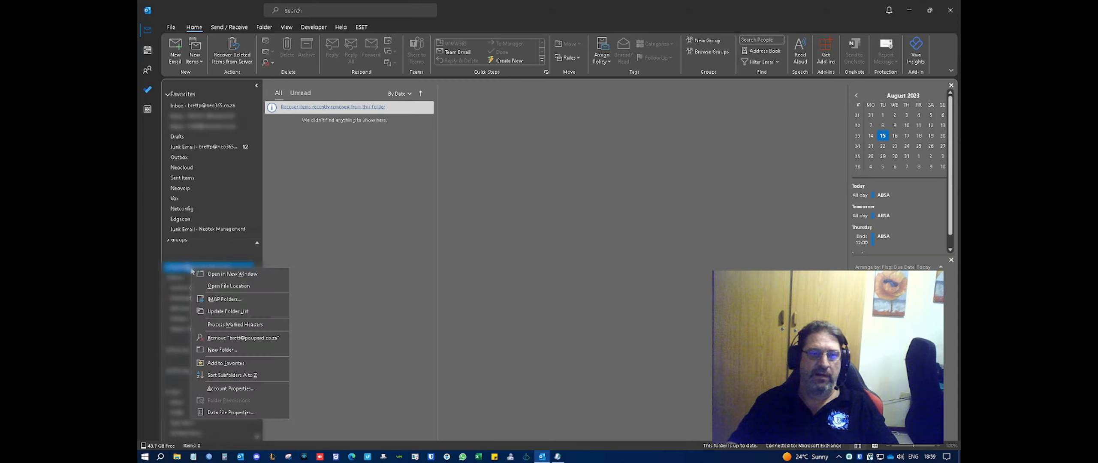
{"action": "left_click", "coordinate": [243, 413]}
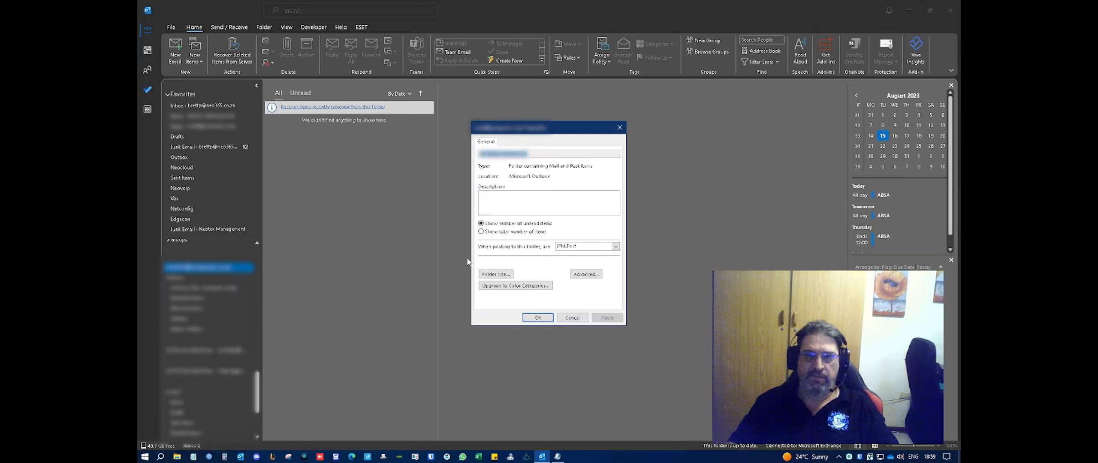
{"action": "left_click_drag", "start_coordinate": [545, 132], "coordinate": [476, 88]}
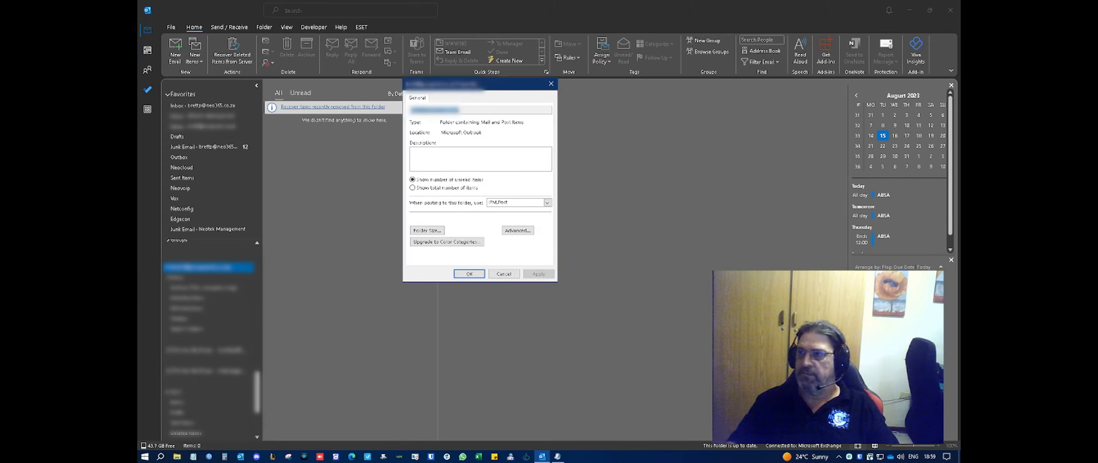
- Compact the IMAP account's Outlook data file from its advanced settings and accept the open dialogs
{"action": "left_click", "coordinate": [530, 232]}
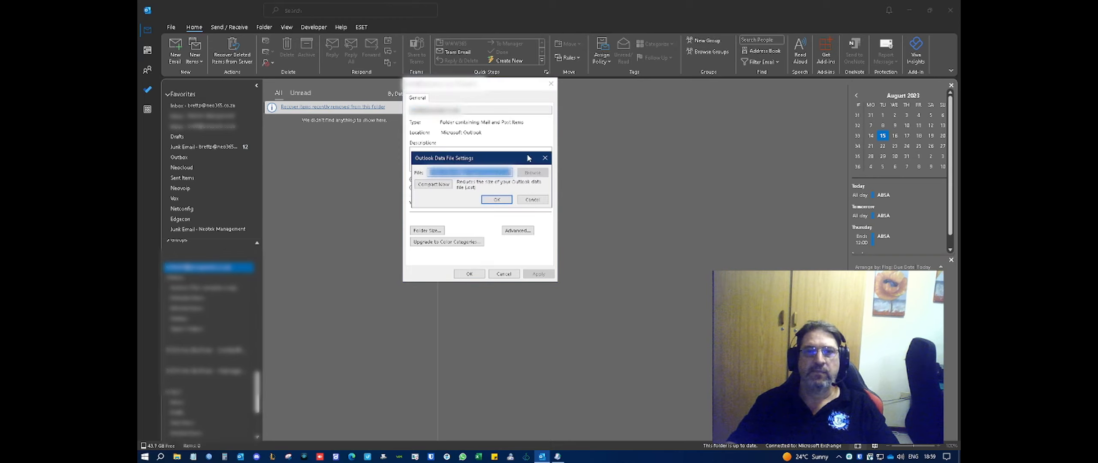
{"action": "left_click", "coordinate": [434, 185]}
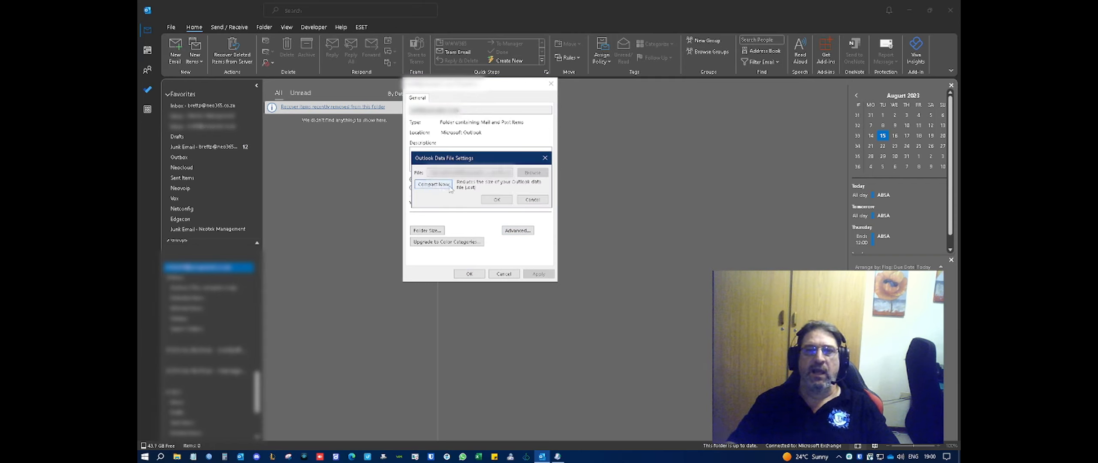
{"action": "left_click", "coordinate": [496, 200]}
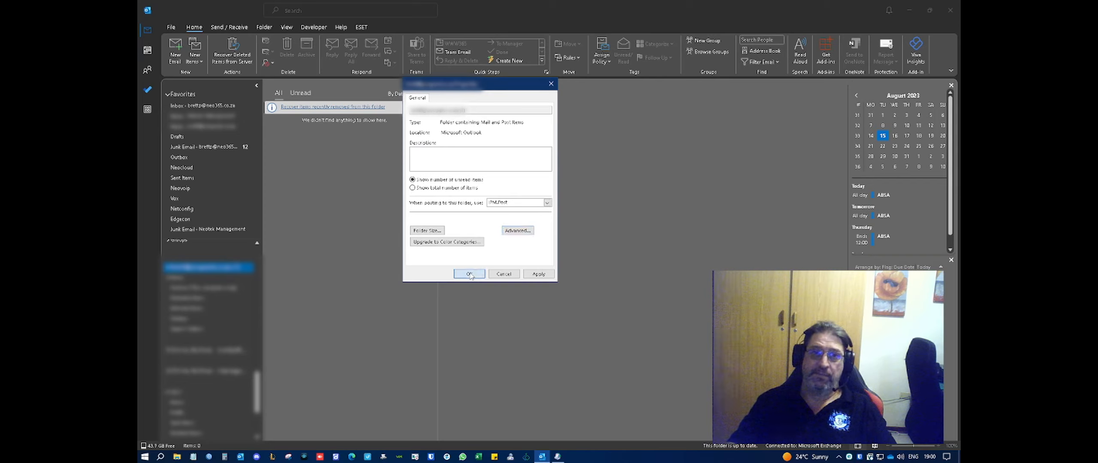
{"action": "left_click", "coordinate": [470, 274]}
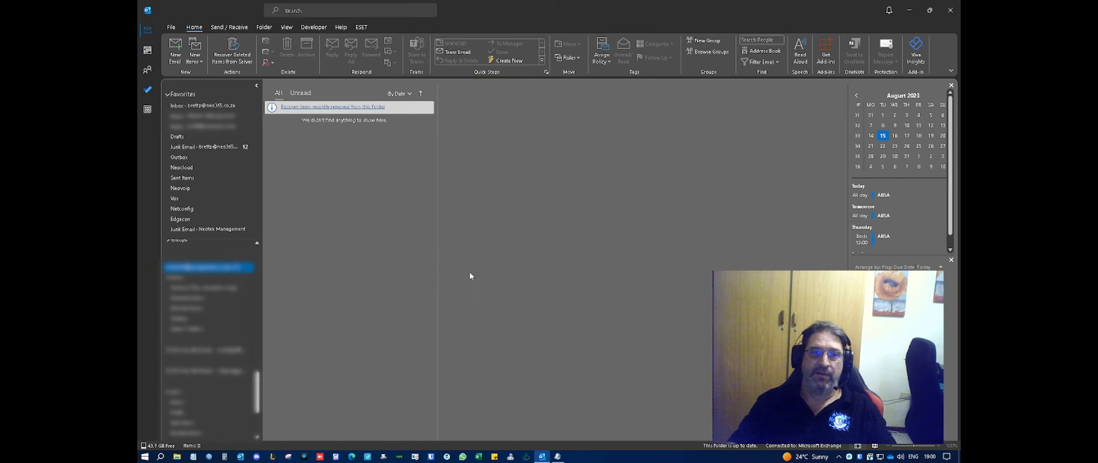
- Reopen the IMAP mailbox's data file settings to check its file path and compact option, then close them
{"action": "right_click", "coordinate": [229, 268]}
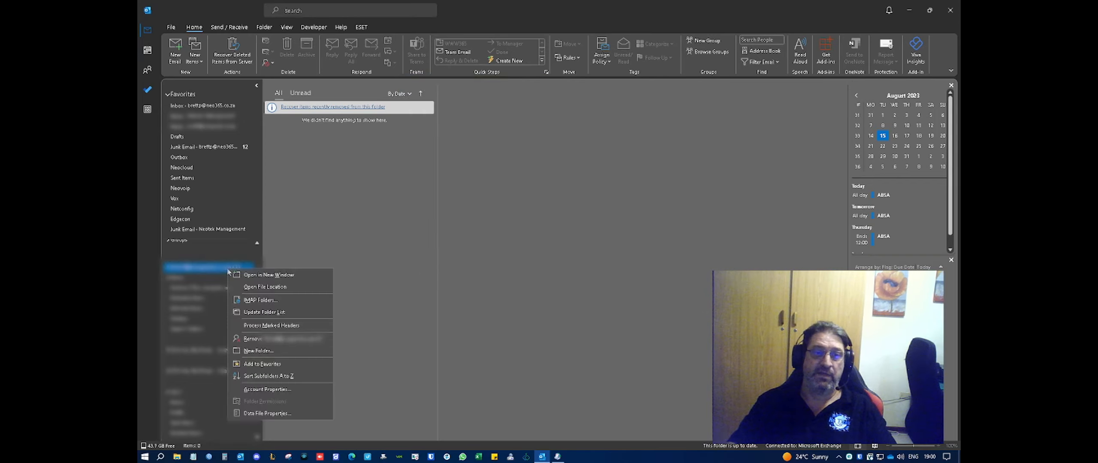
{"action": "left_click", "coordinate": [287, 412]}
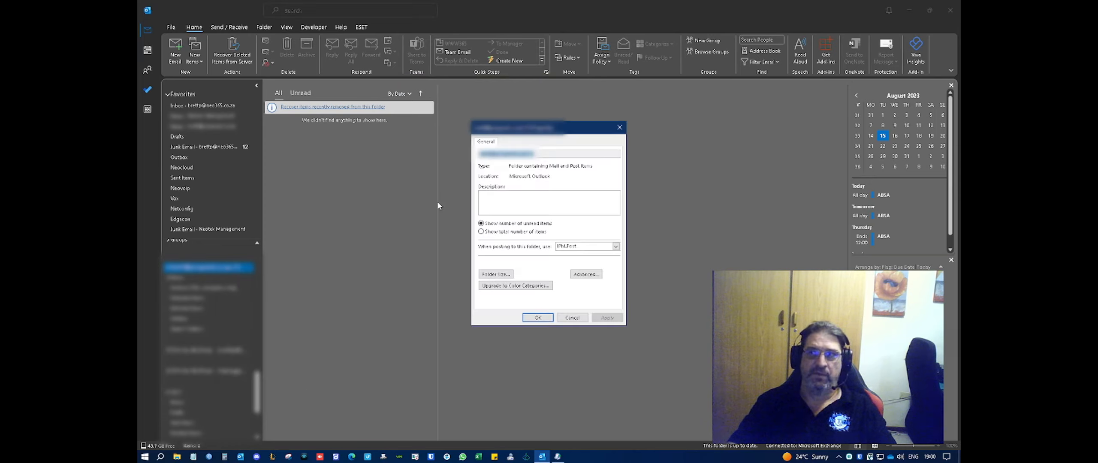
{"action": "left_click_drag", "start_coordinate": [514, 128], "coordinate": [481, 116]}
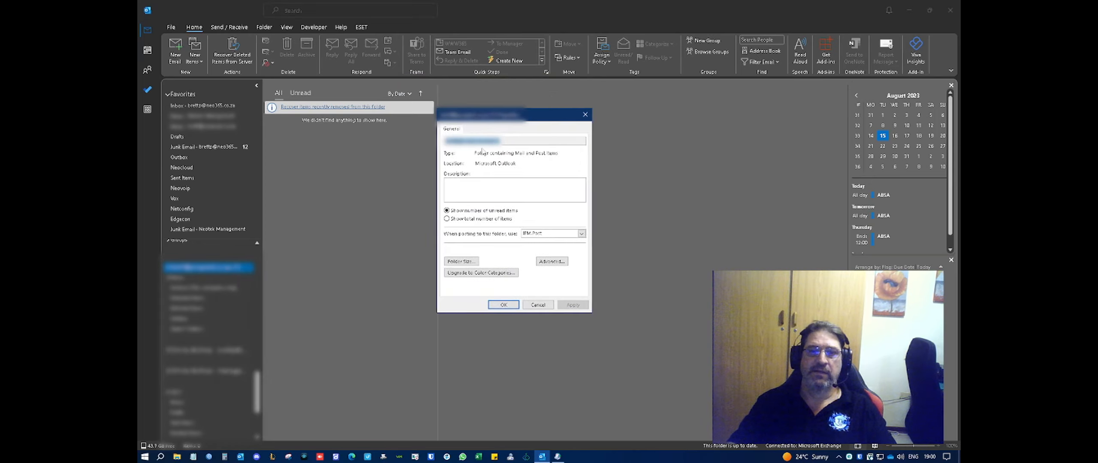
{"action": "left_click", "coordinate": [552, 261]}
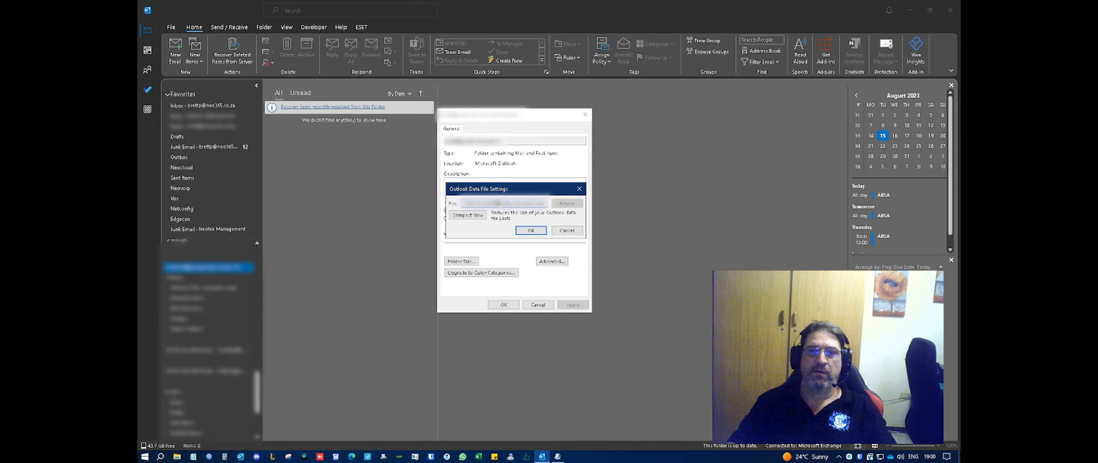
{"action": "left_click", "coordinate": [531, 231]}
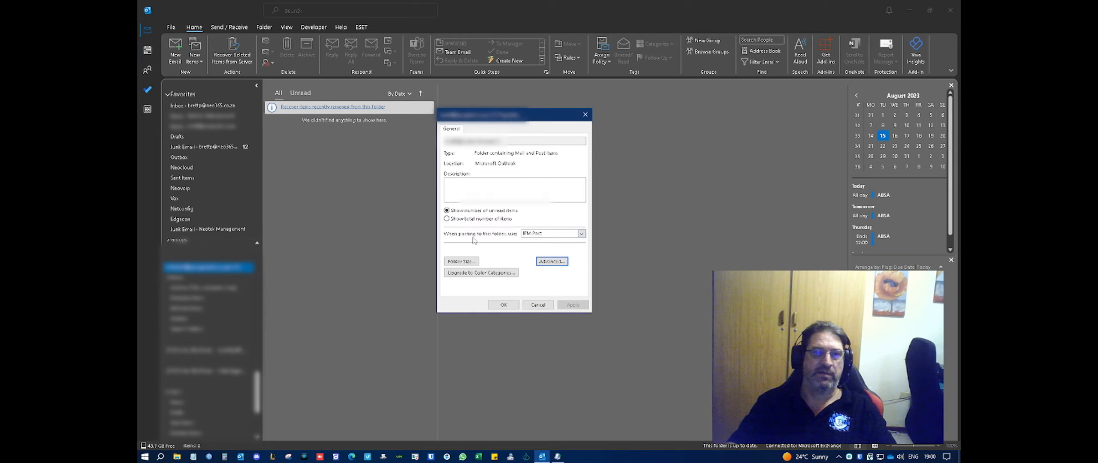
{"action": "left_click", "coordinate": [538, 305]}
- Find the test mailbox in the folder list and open its data file properties
{"action": "left_click", "coordinate": [226, 329]}
{"action": "scroll", "coordinate": [227, 331], "scroll_direction": "up", "scroll_amount": 4}
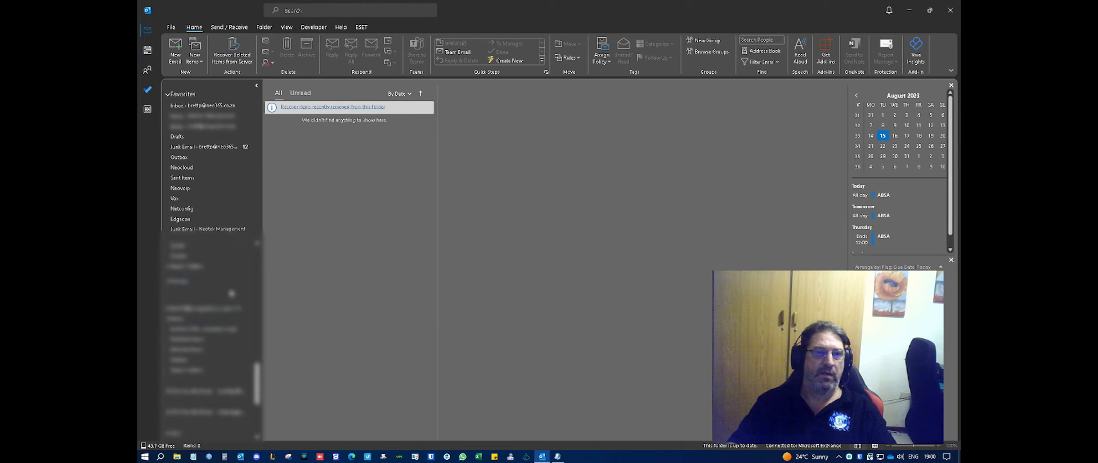
{"action": "left_click", "coordinate": [229, 276]}
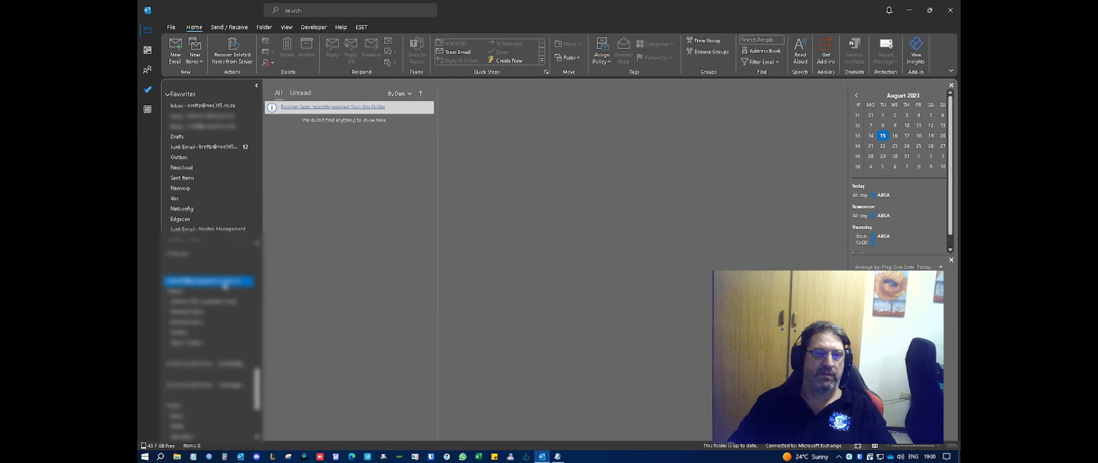
{"action": "right_click", "coordinate": [179, 312]}
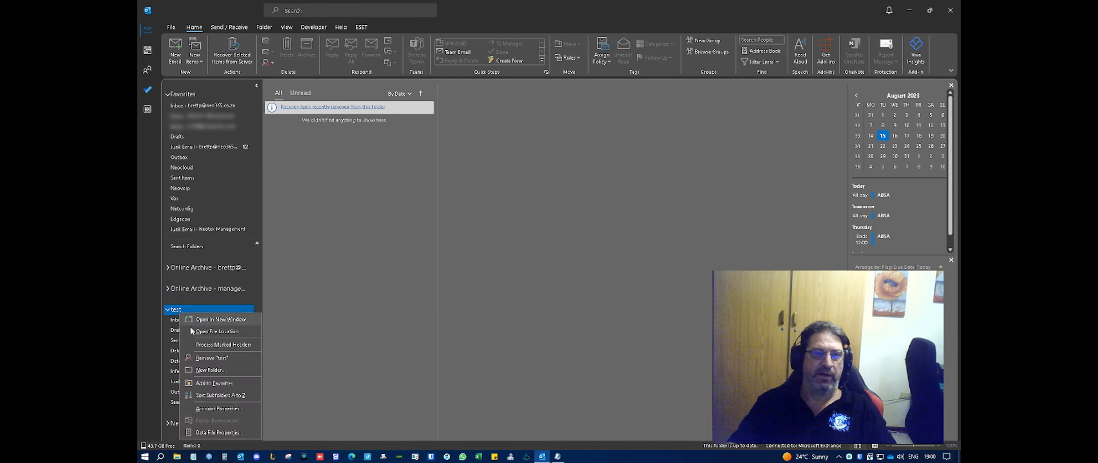
{"action": "left_click", "coordinate": [230, 432]}
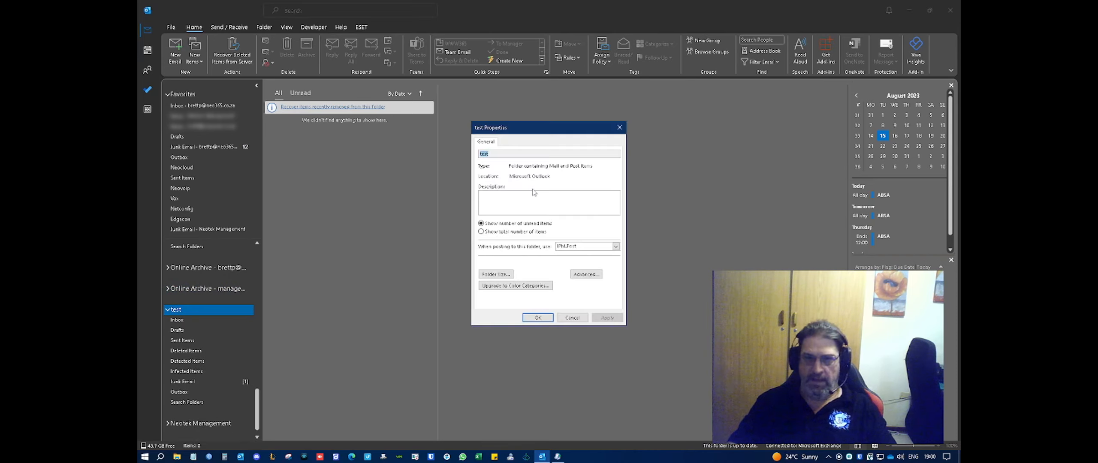
- Compact the test mailbox's Outlook data file, check its file path, and accept the open dialogs
{"action": "left_click", "coordinate": [586, 275]}
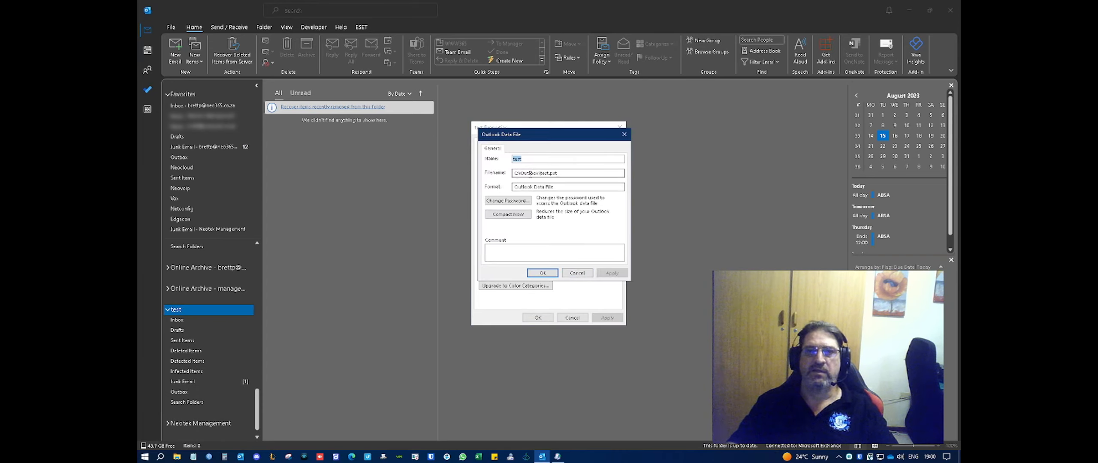
{"action": "left_click", "coordinate": [506, 215]}
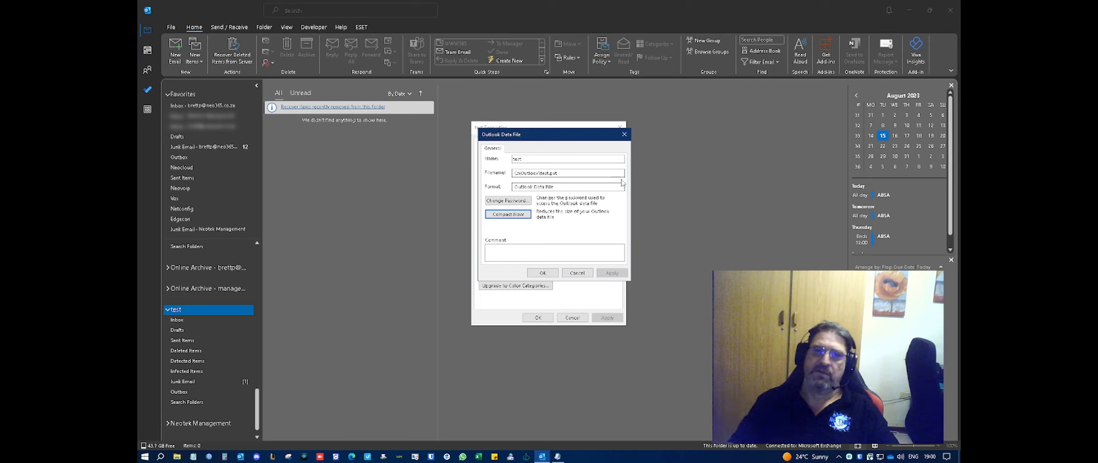
{"action": "left_click", "coordinate": [541, 274]}
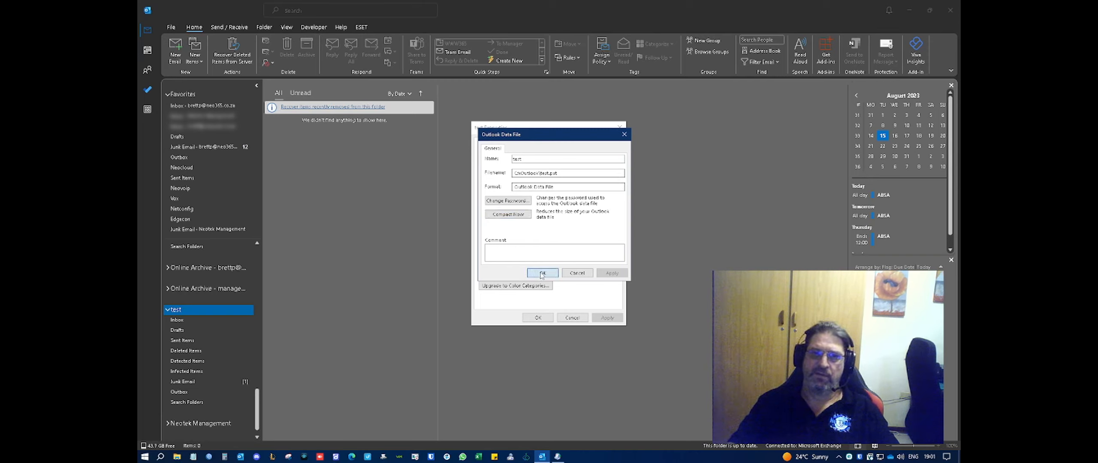
{"action": "left_click_drag", "start_coordinate": [558, 174], "coordinate": [512, 174]}
{"action": "left_click", "coordinate": [543, 273]}
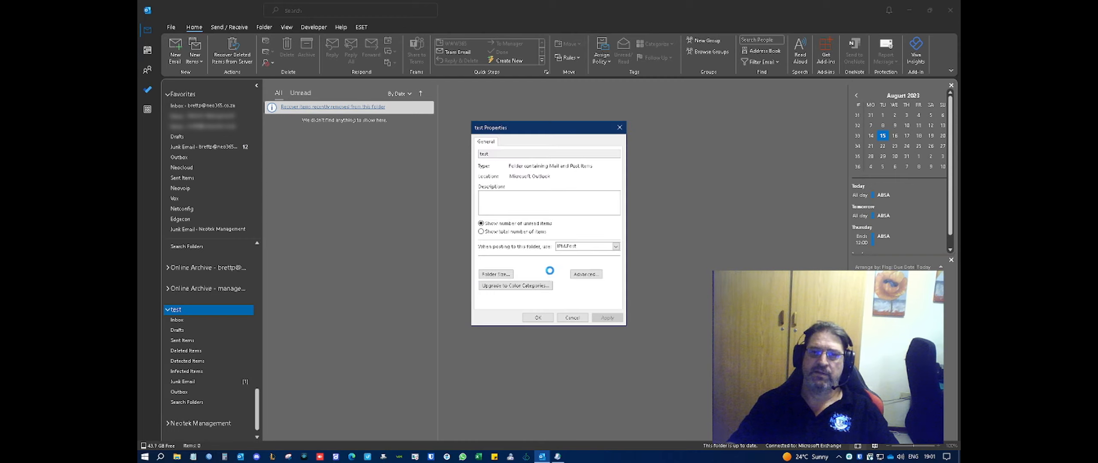
{"action": "left_click", "coordinate": [538, 318]}
- Switch to File Explorer, check the size of test.pst in the Outlook folder on Local Disk (C:), and return to Outlook
{"action": "left_click", "coordinate": [178, 457]}
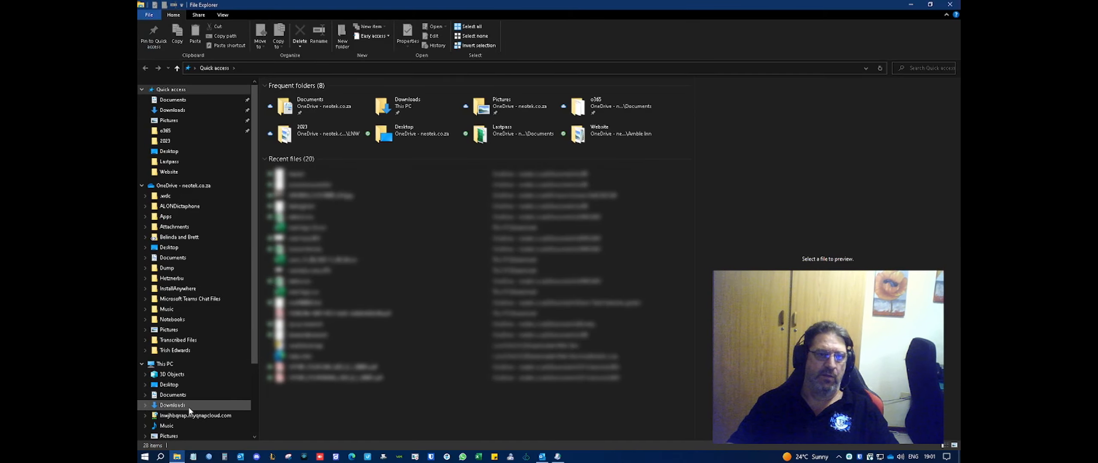
{"action": "left_click", "coordinate": [167, 363]}
{"action": "left_click", "coordinate": [357, 197]}
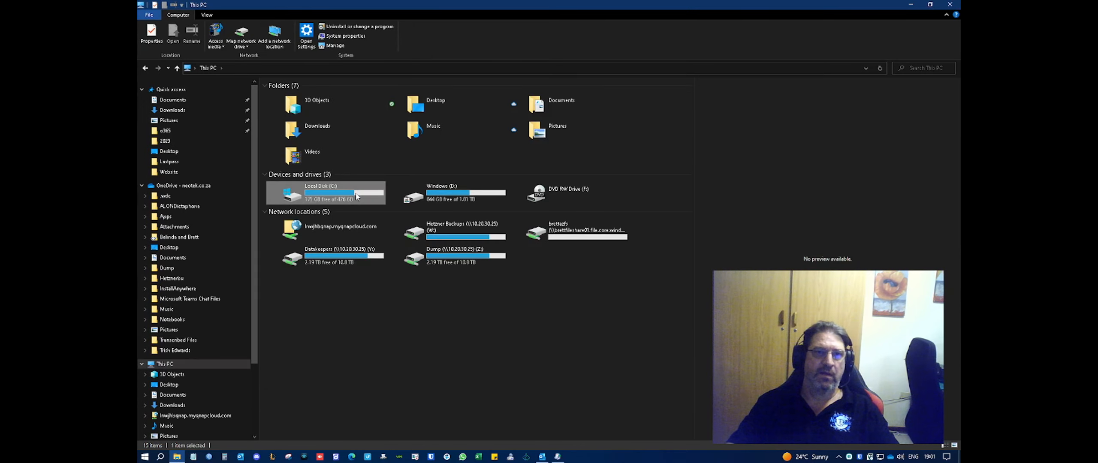
{"action": "double_click", "coordinate": [357, 196]}
{"action": "double_click", "coordinate": [324, 284]}
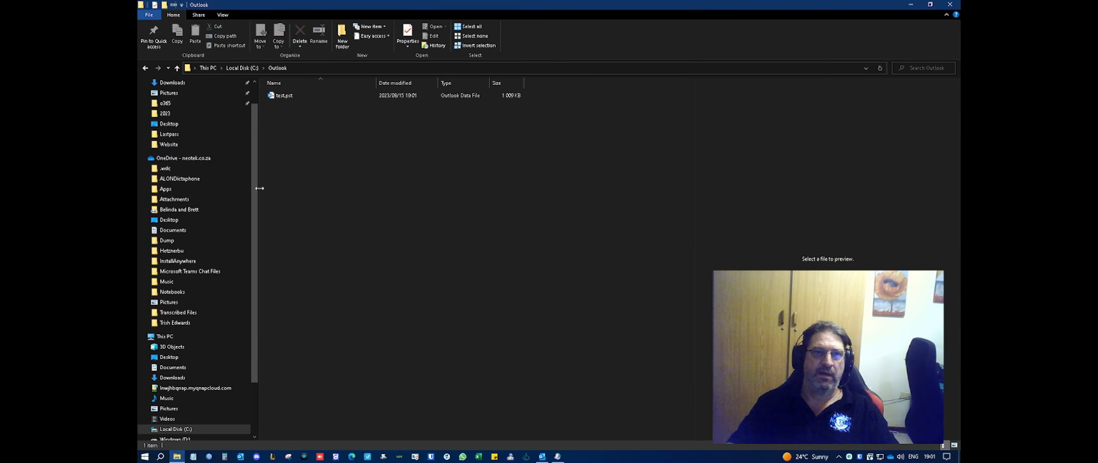
{"action": "left_click", "coordinate": [294, 96]}
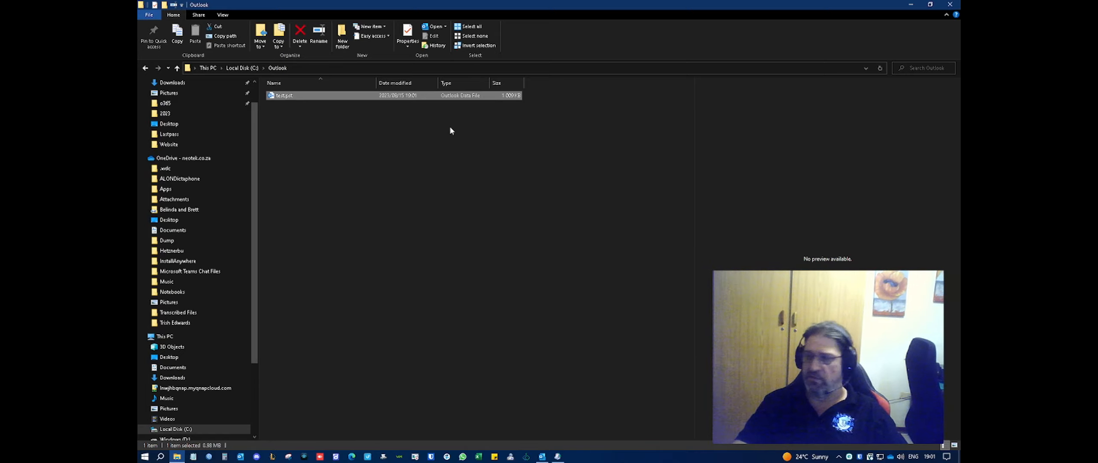
{"action": "left_click", "coordinate": [949, 5]}
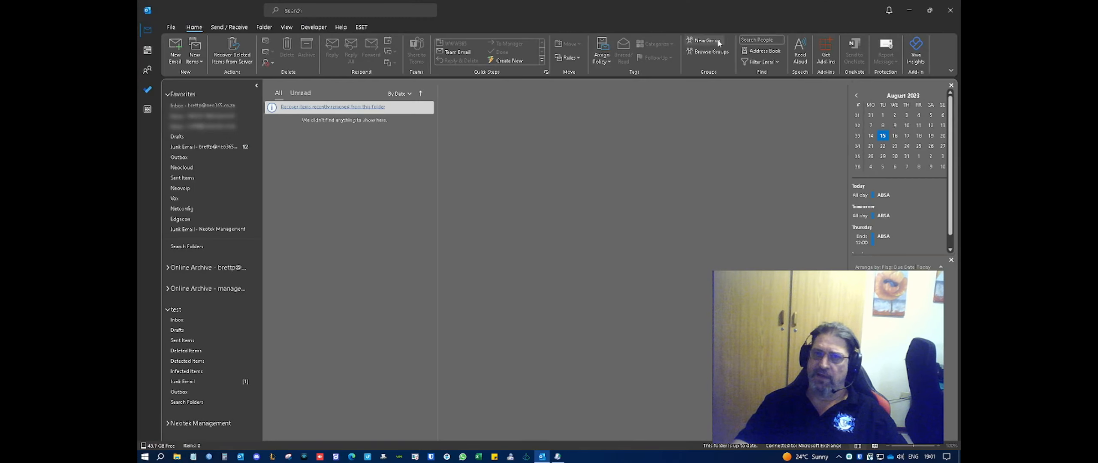